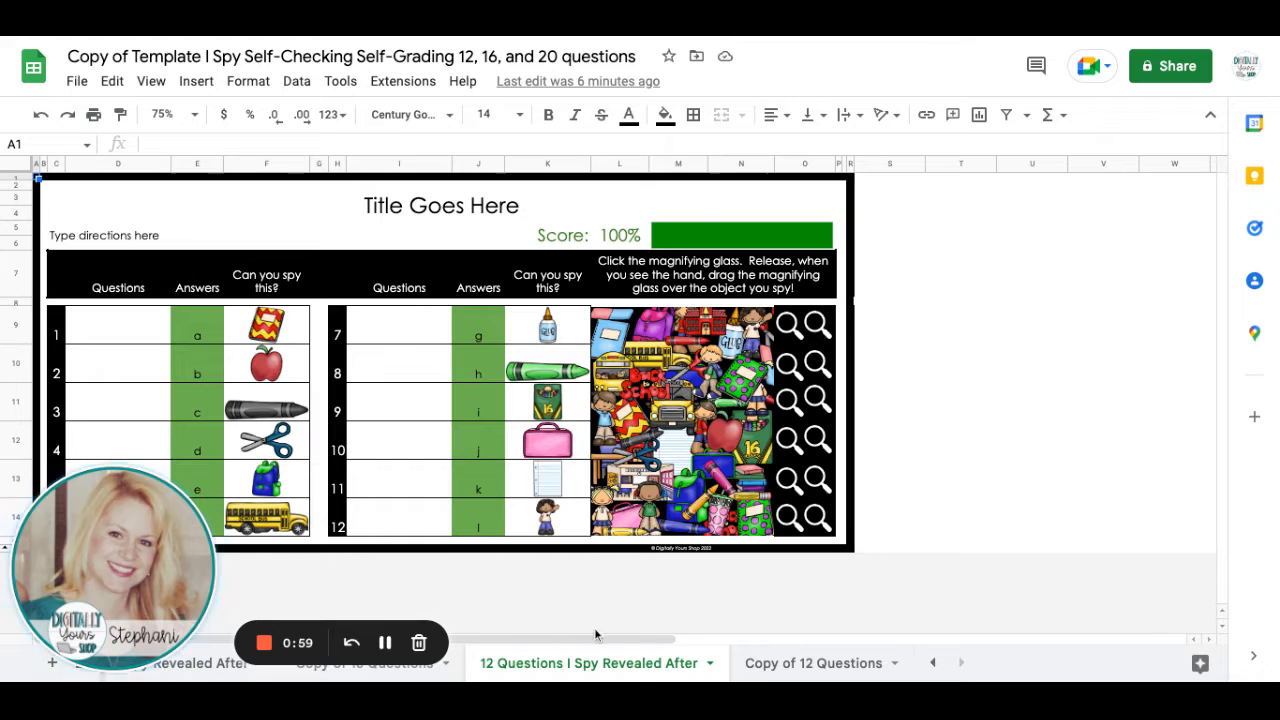
Try increasing the height of question rows 9 to 14 together and undo the resize.
left_click(16, 325)
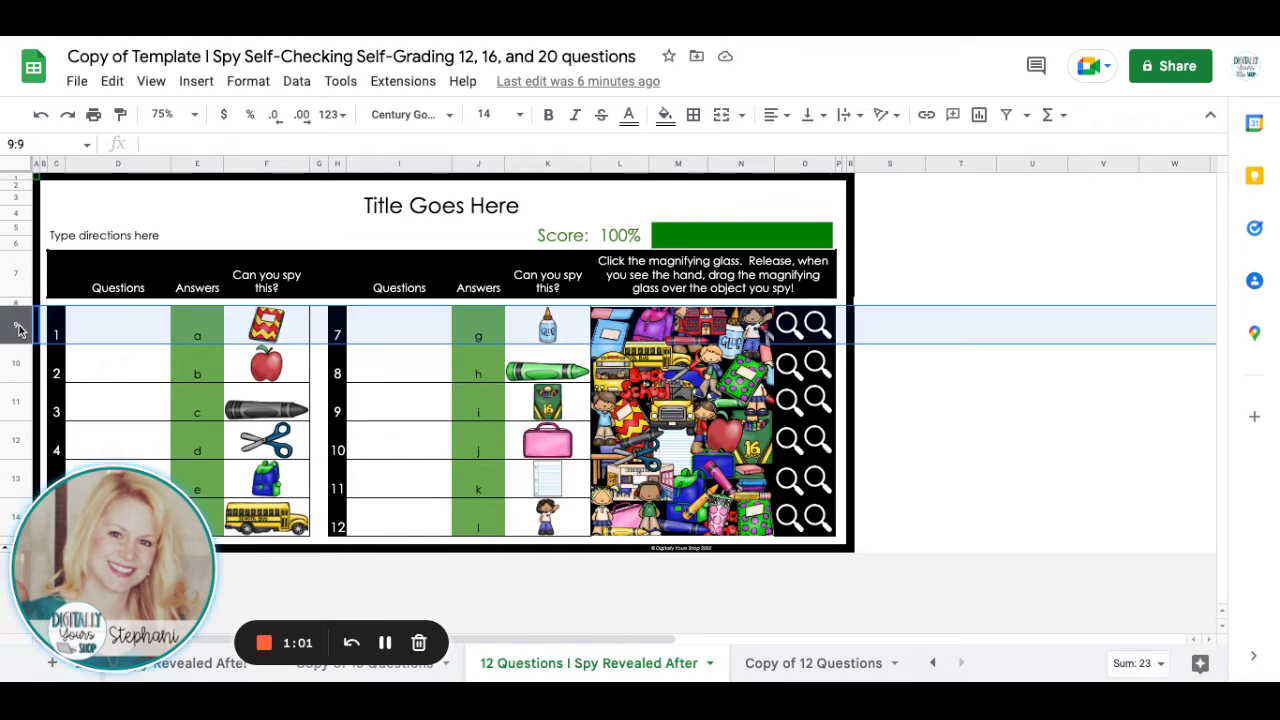
key("shift+Down")
key("shift+Down")
key("shift+Down")
key("shift+Down")
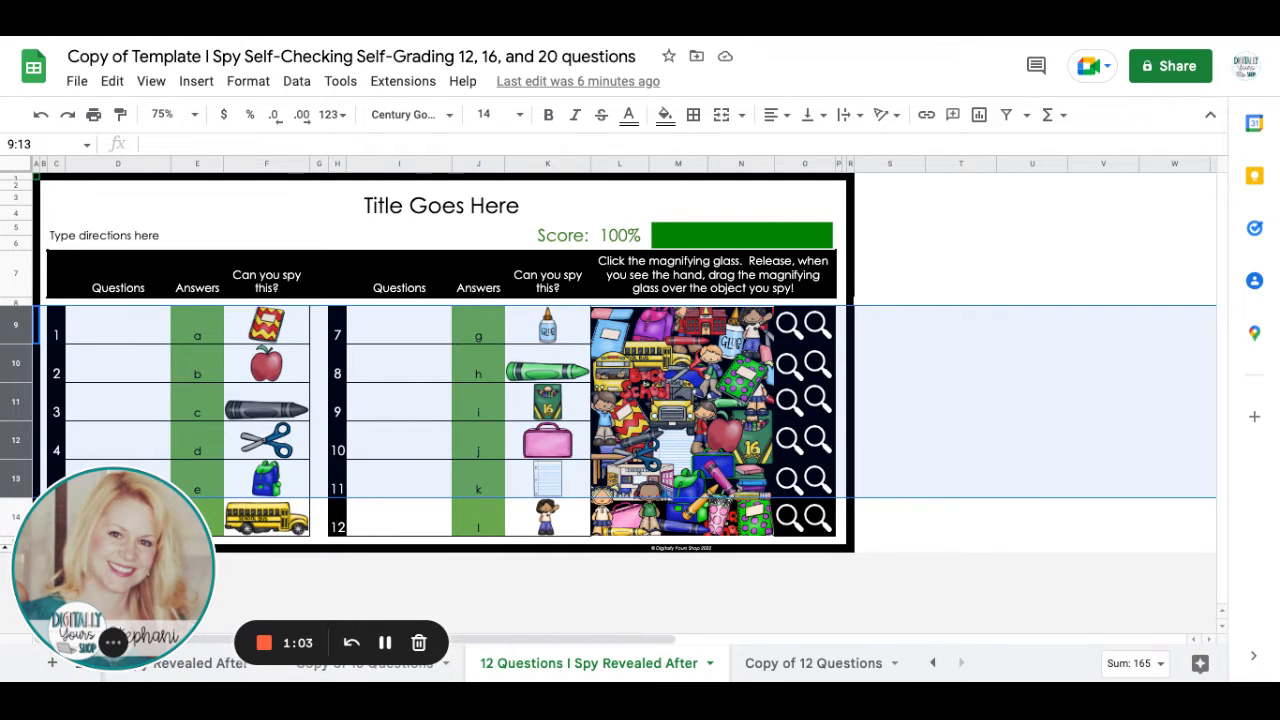
key("shift+Down")
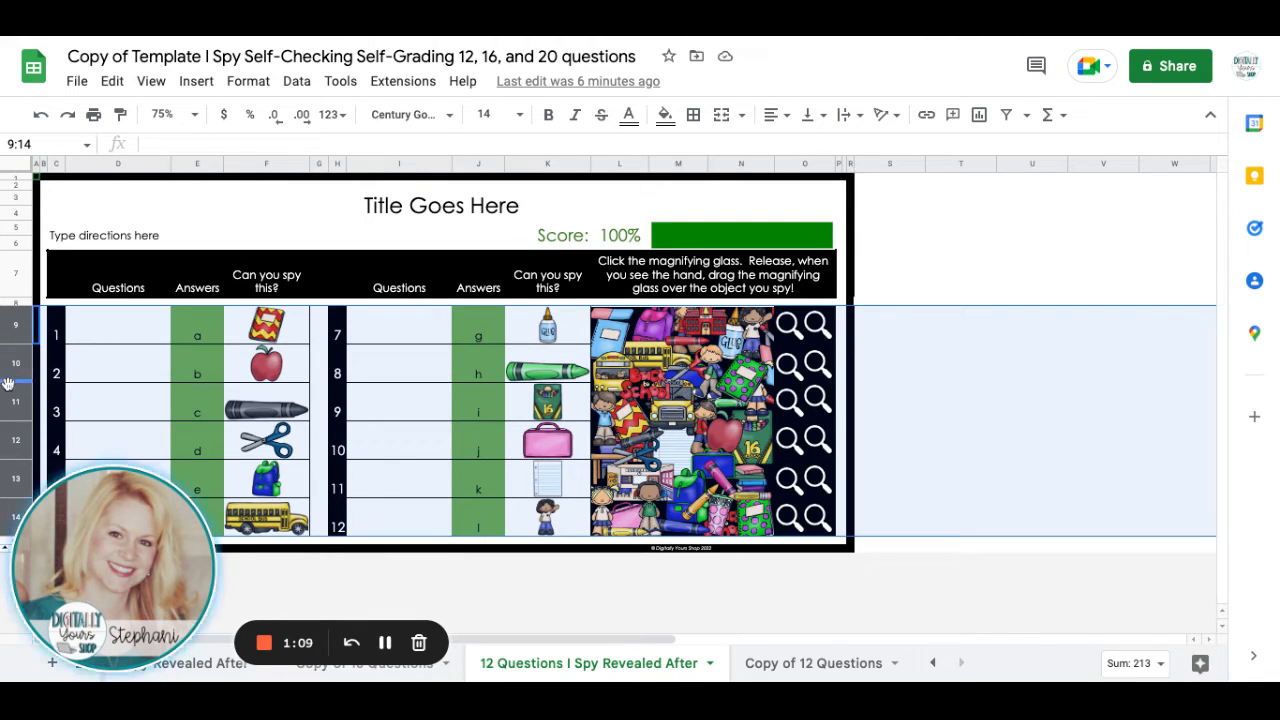
left_click_drag(10, 382, 11, 397)
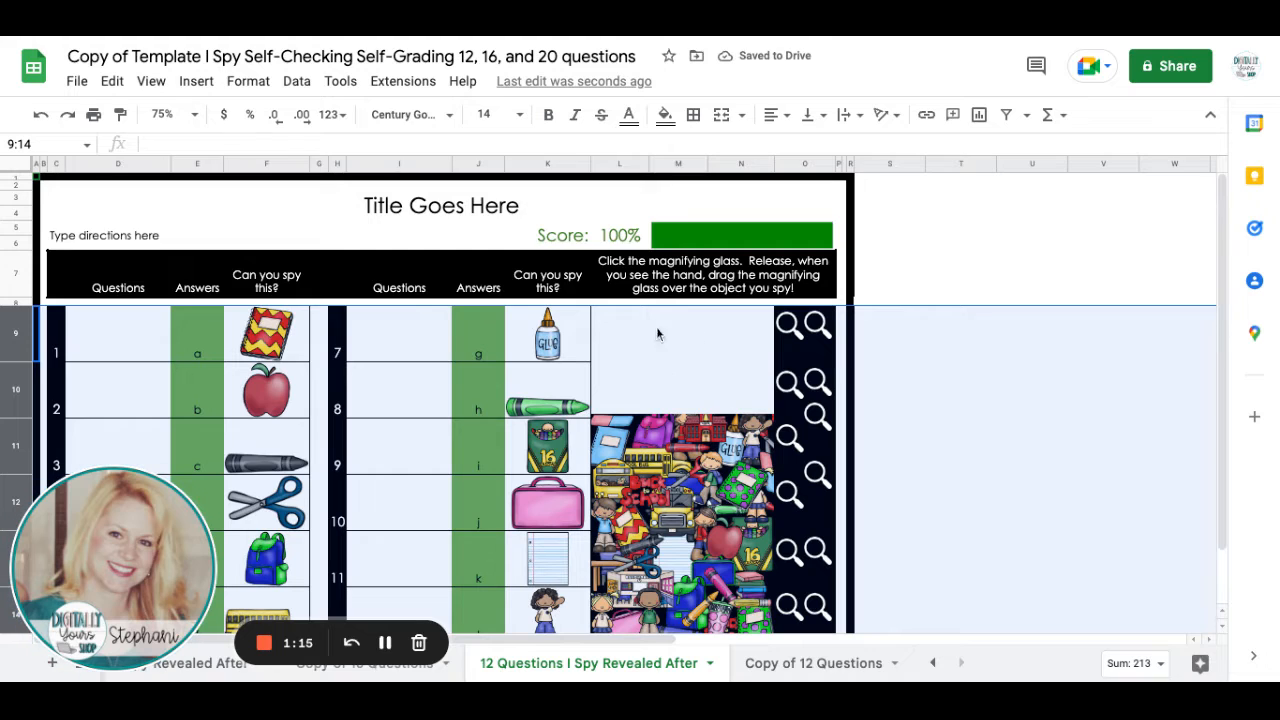
left_click(42, 115)
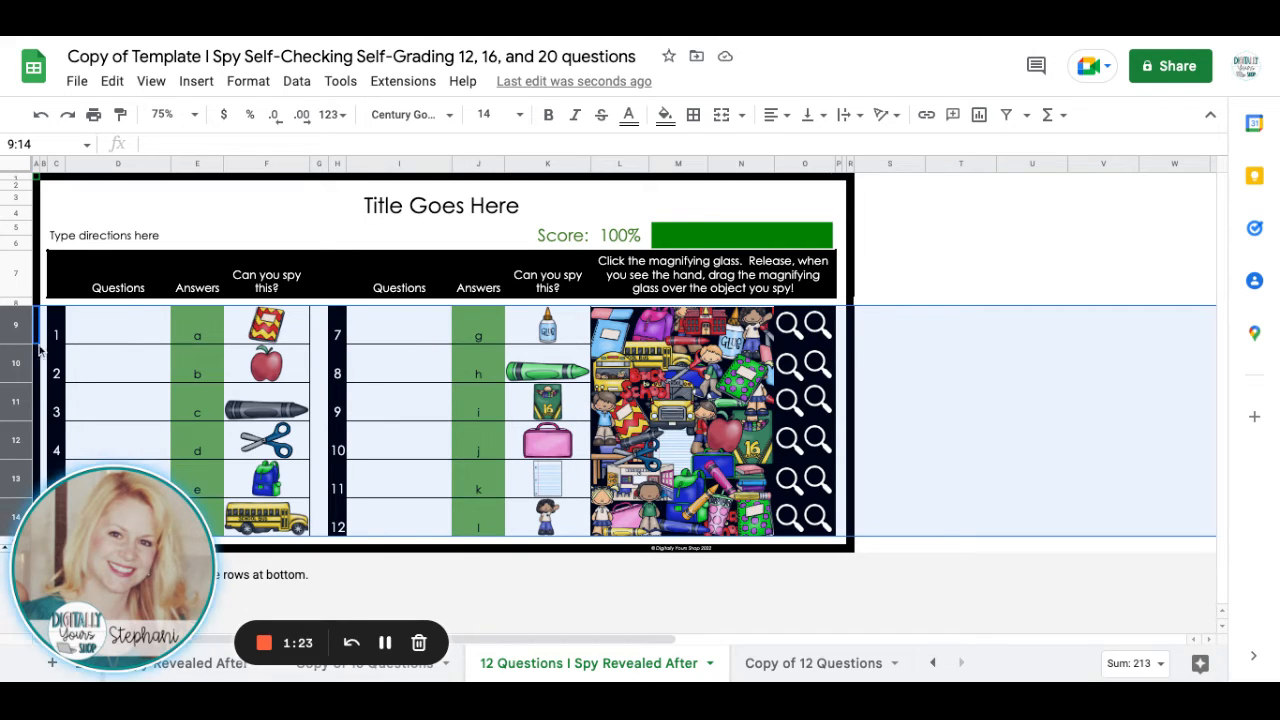
Widen column D, which holds the first set of questions.
left_click(108, 328)
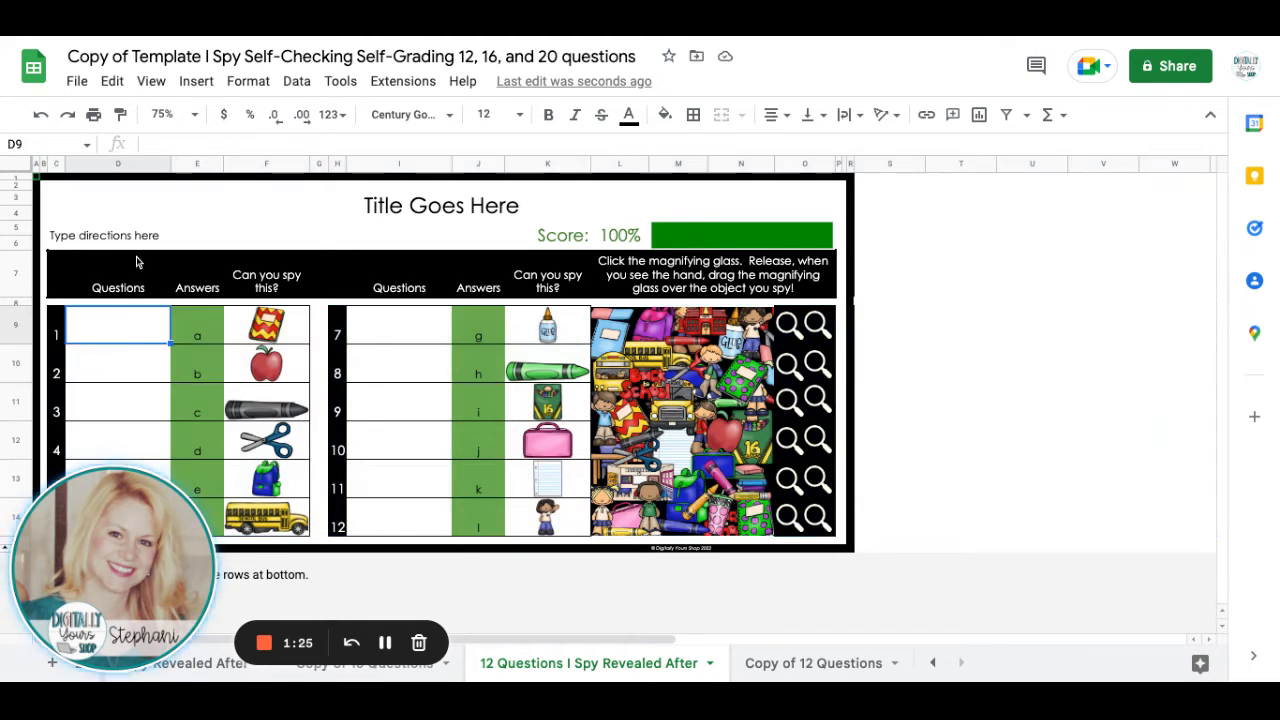
left_click(137, 163)
left_click_drag(170, 163, 193, 168)
Enter the filler text "akdf;ldaskjf;asdf;asdf;adsf;asdf" as question 1 in cell D9.
left_click(92, 336)
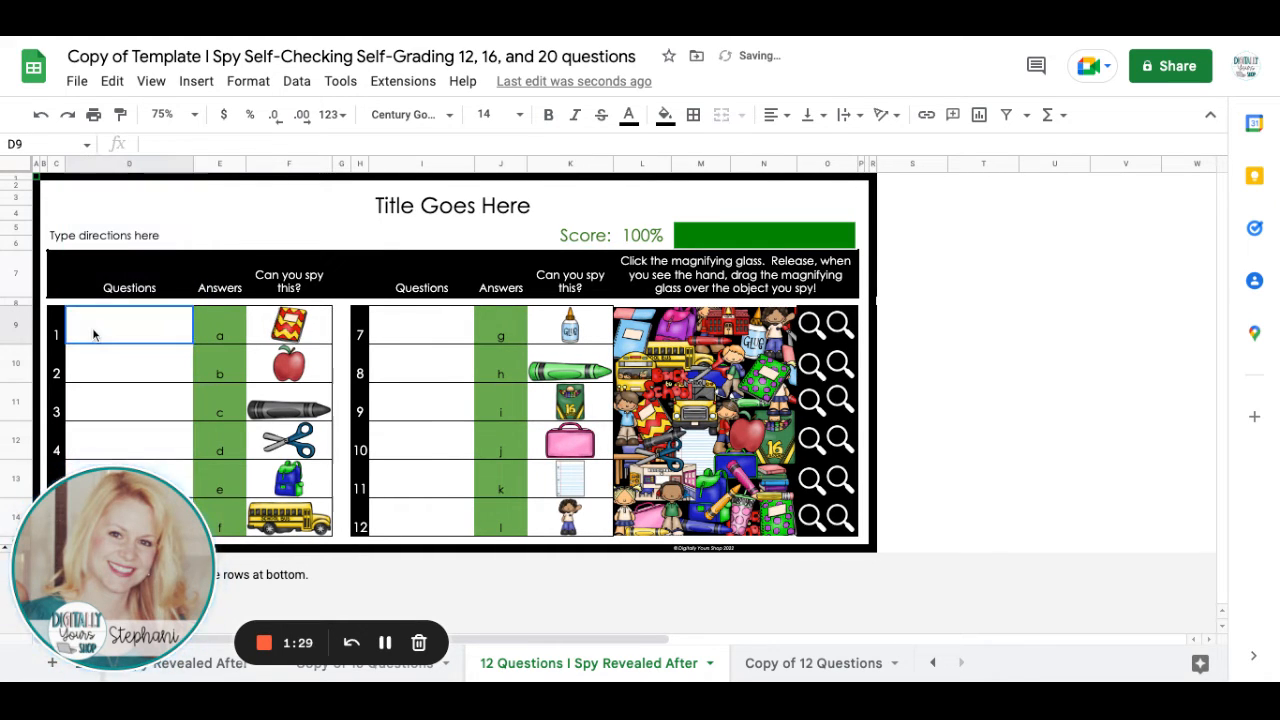
type("akdf;ldaskjf;asdf;asdf;adsf;asdf")
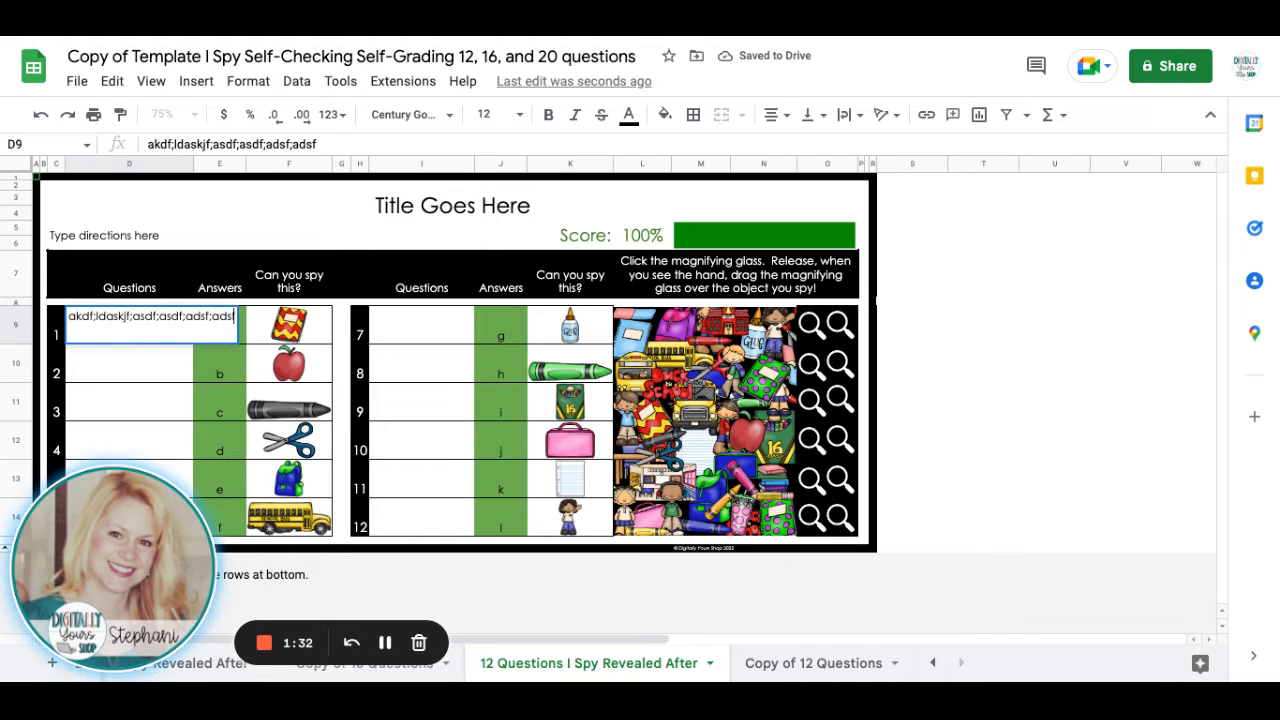
key("Return")
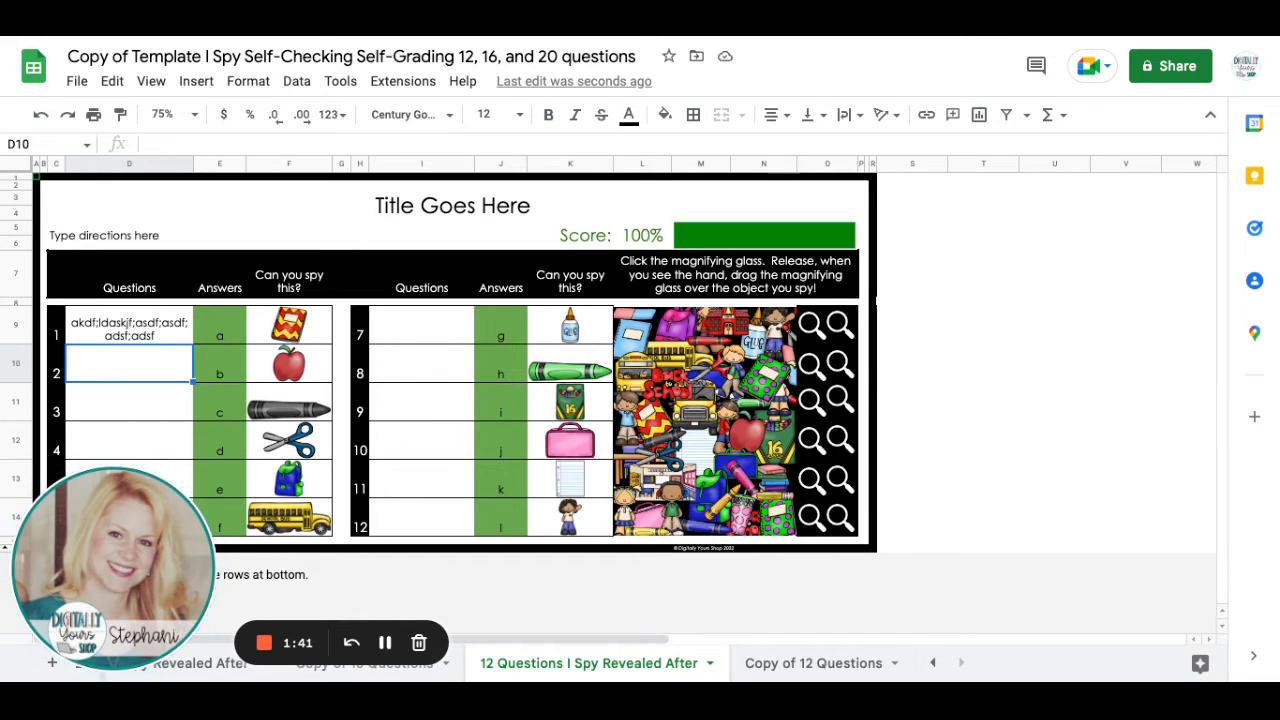
Clear the sample answers for all 12 questions in E9:E14 and J9:J14.
left_click(227, 338)
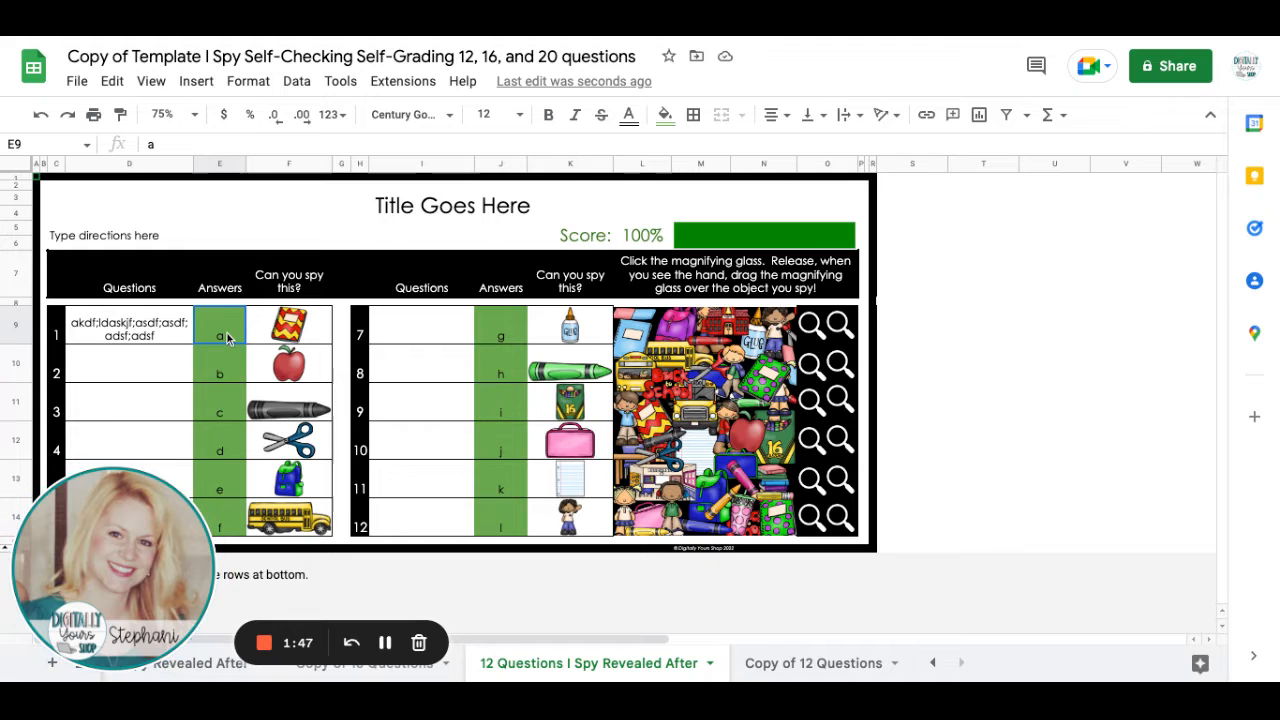
left_click_drag(227, 338, 224, 525)
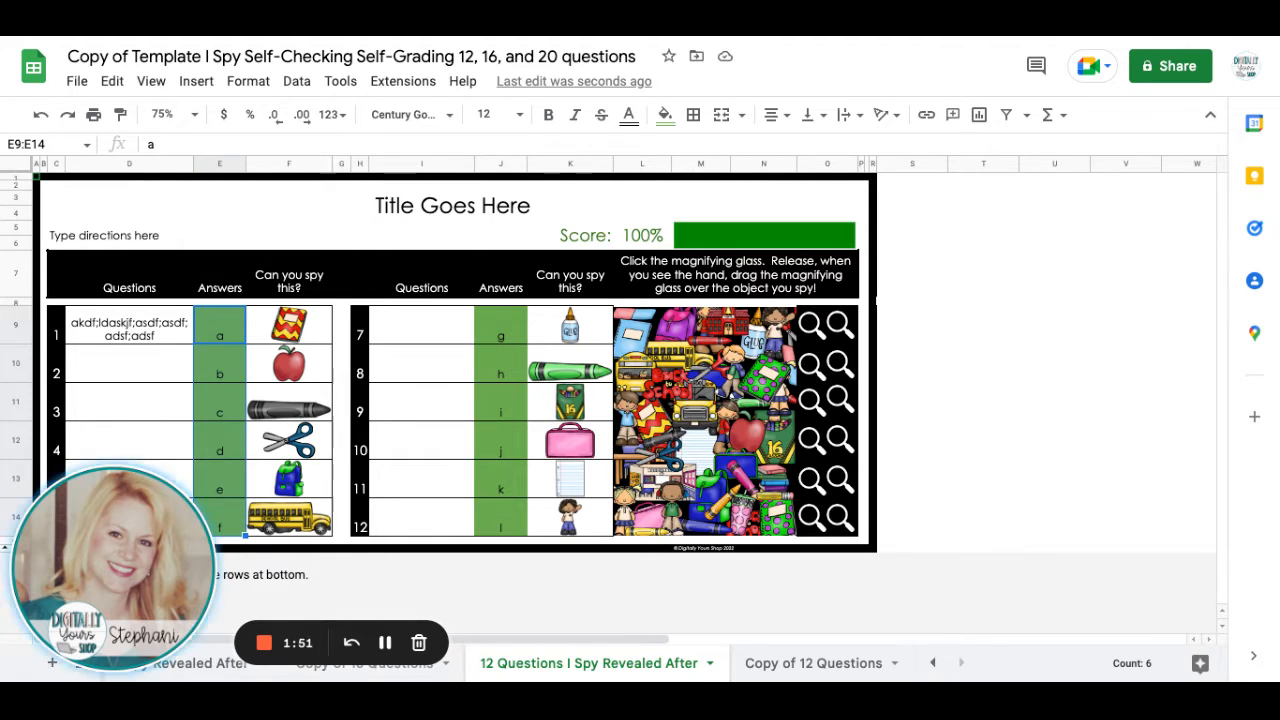
key("Delete")
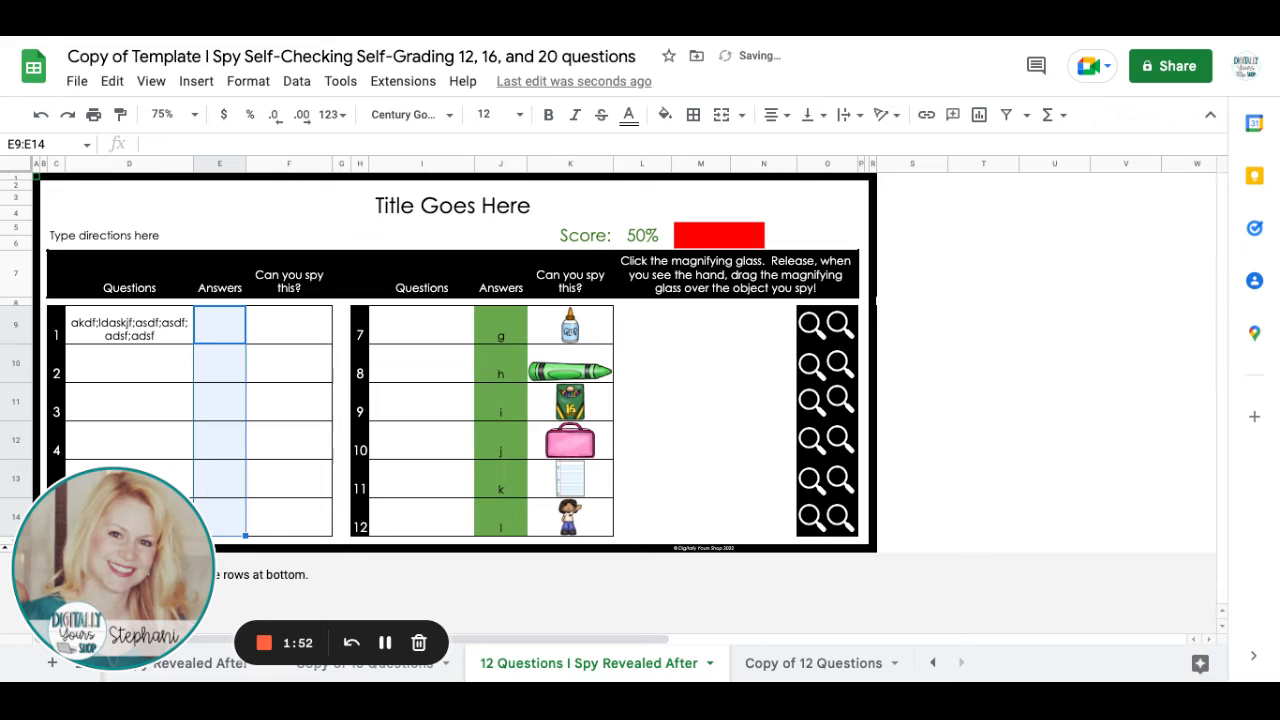
left_click(513, 334)
key("shift+Down")
key("shift+Down")
key("shift+Down")
key("shift+Down")
key("shift+Down")
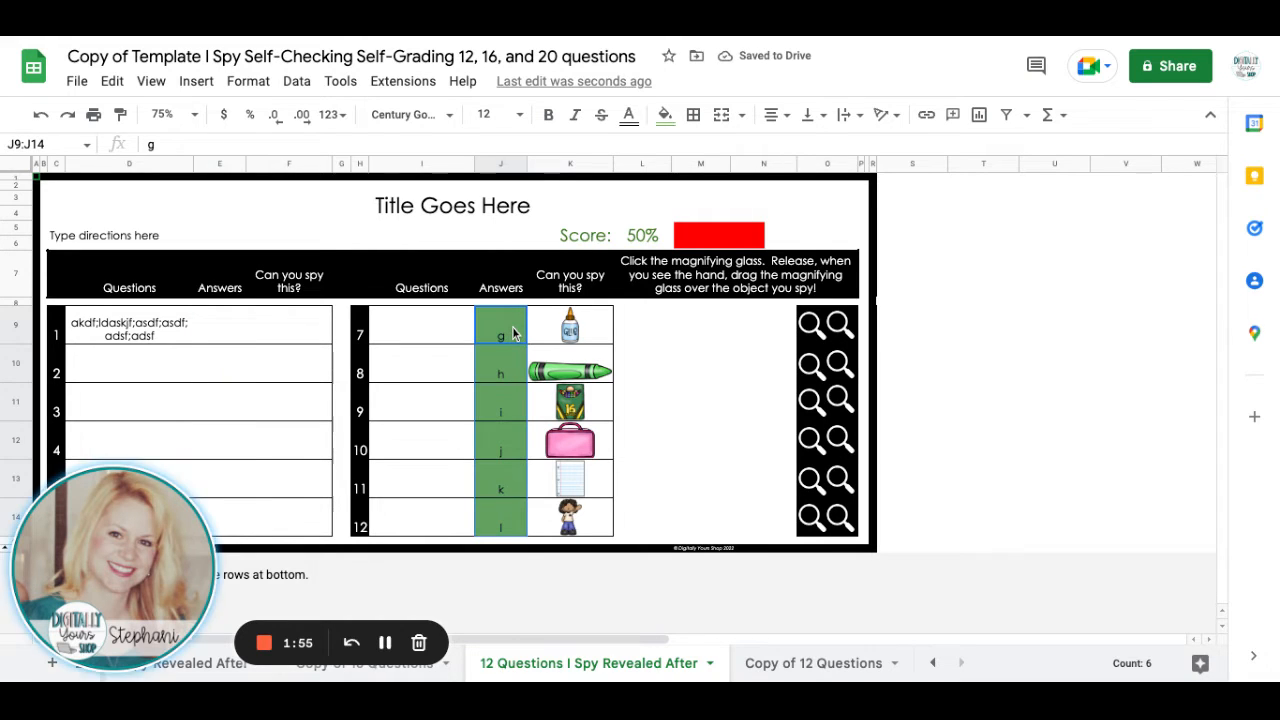
key("Delete")
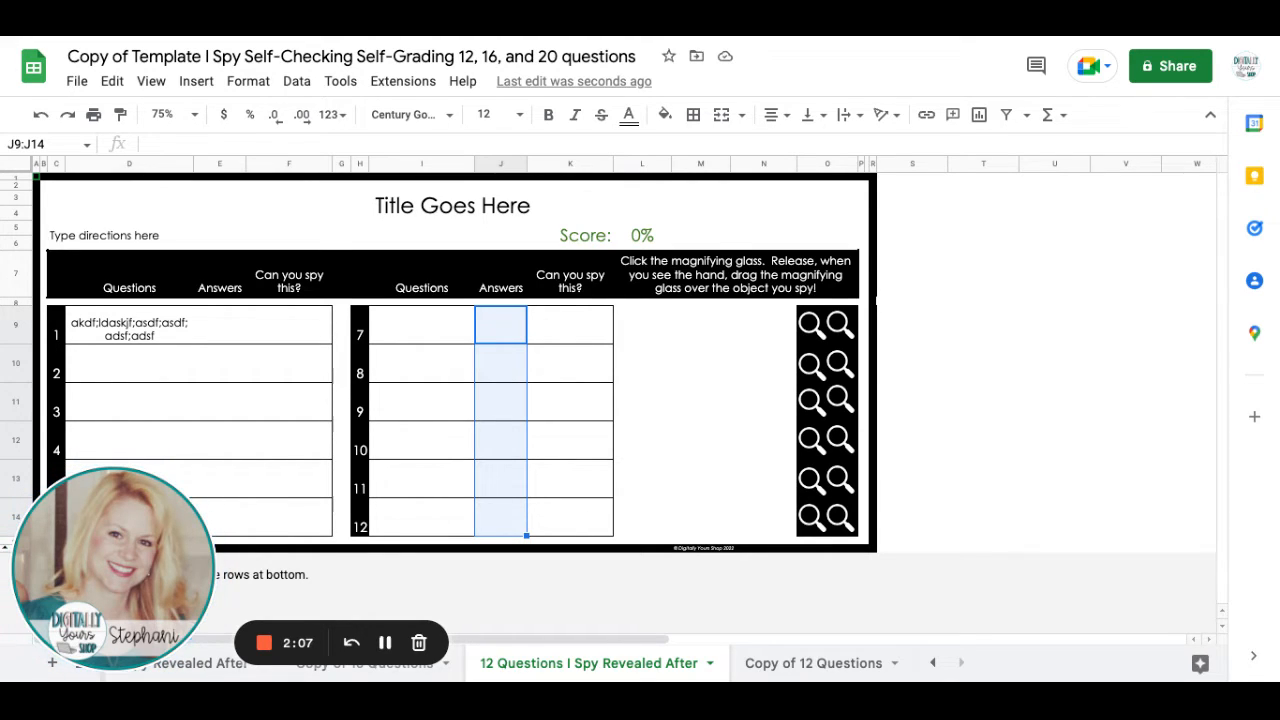
On the Copy of 12 Questions sheet, clear the sample answers for questions 1 to 6 in E9:E14.
left_click(815, 663)
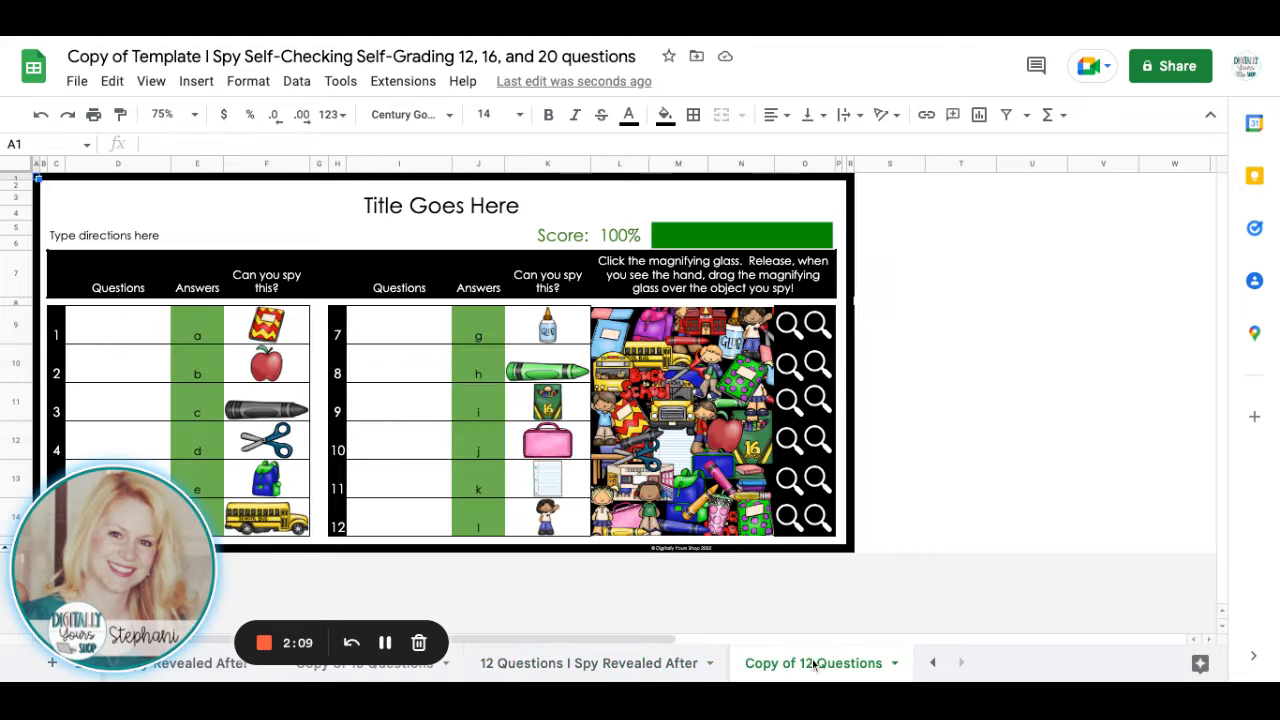
left_click(205, 338)
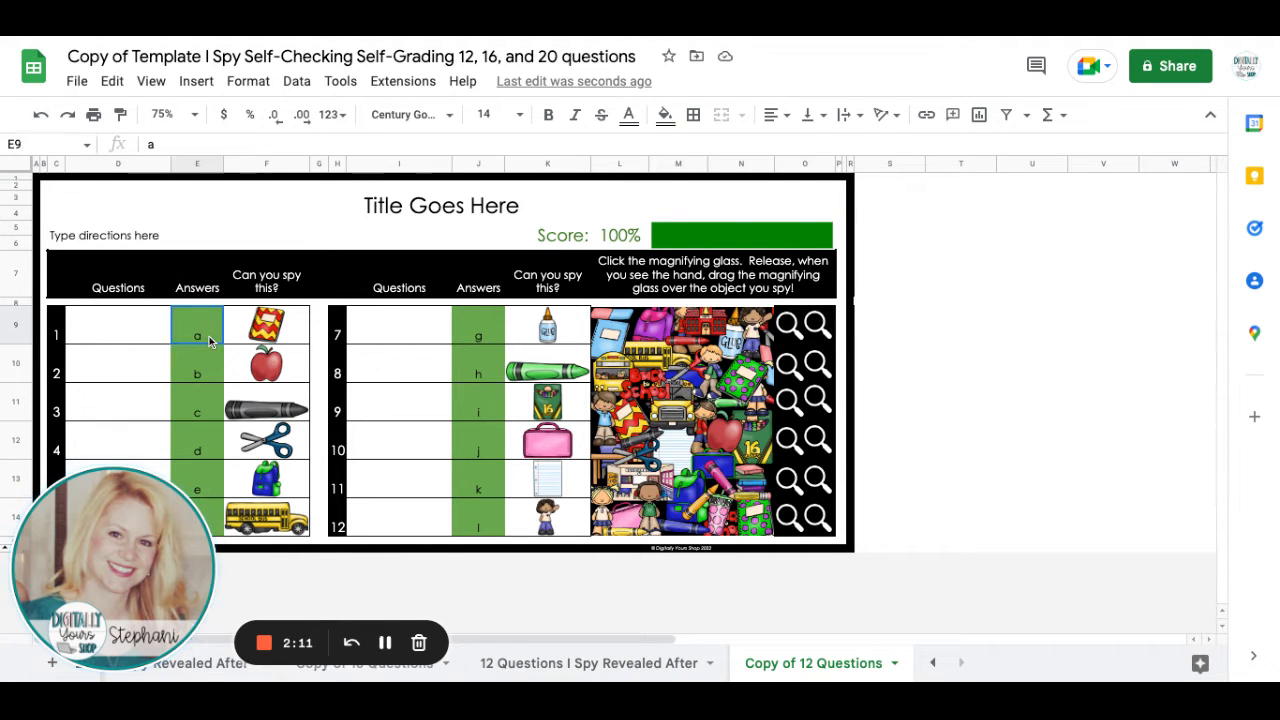
key("shift+Down")
key("shift+Down")
key("shift+Down")
key("shift+Down")
key("shift+Down")
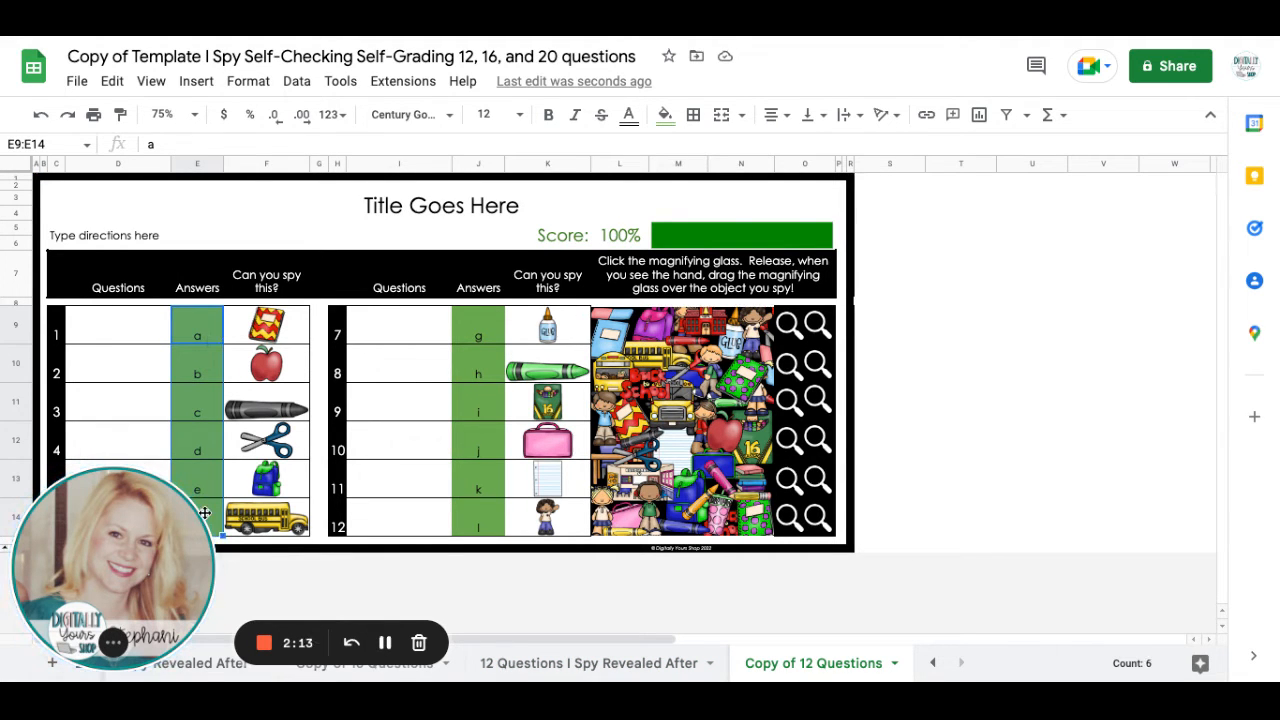
key("Delete")
Clear the sample answers for questions 7 to 12 in J9:J14.
left_click(491, 341)
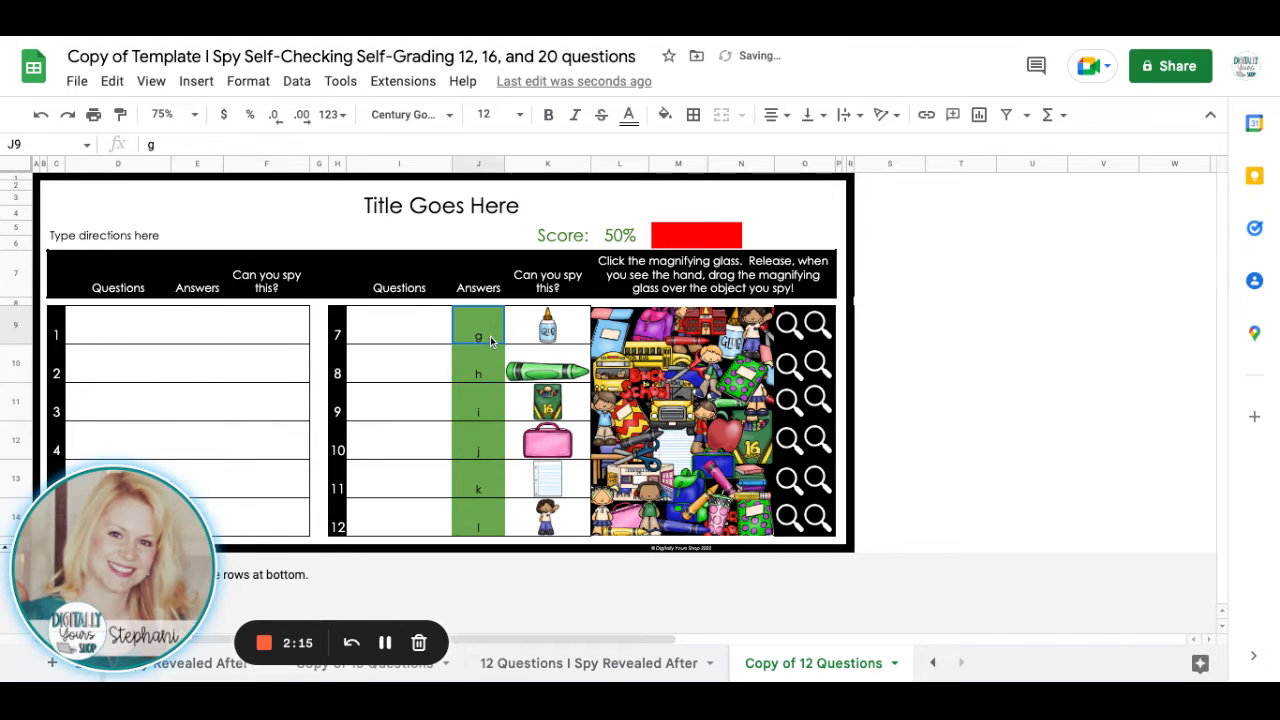
key("shift+Down")
key("shift+Down")
key("shift+Down")
key("shift+Down")
key("shift+Down")
key("Delete")
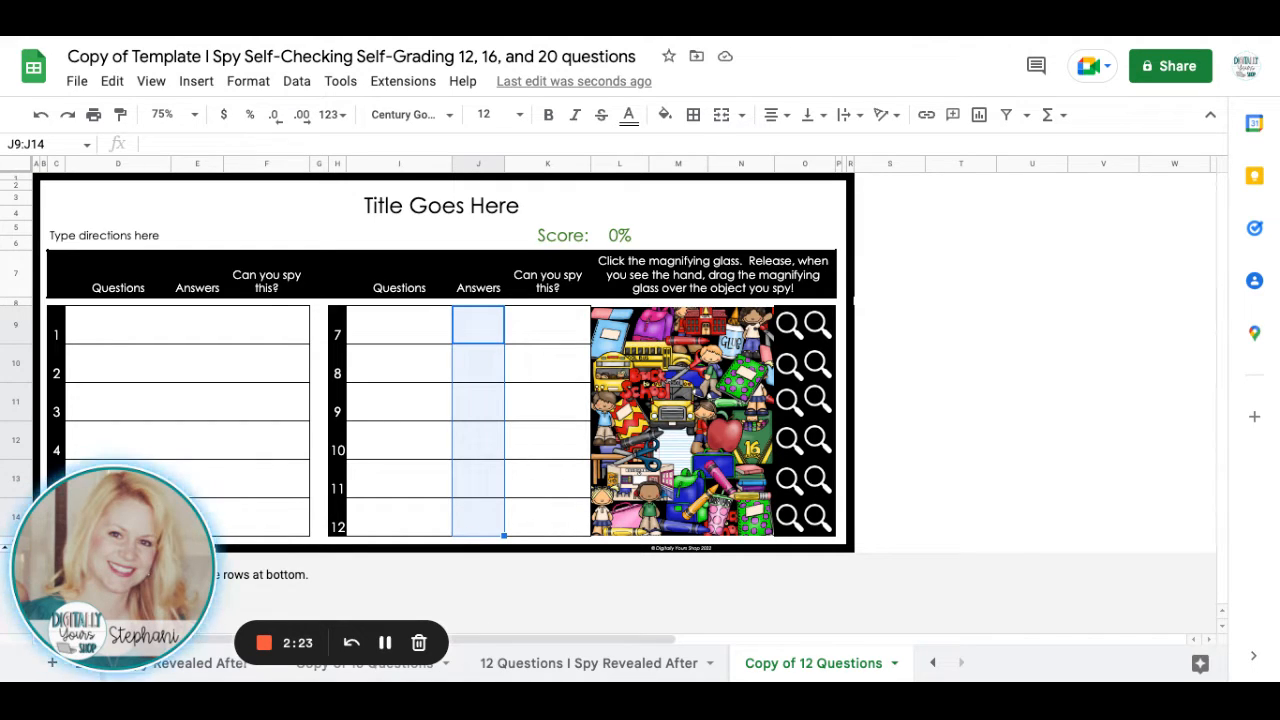
scroll(449, 526, "right", 1)
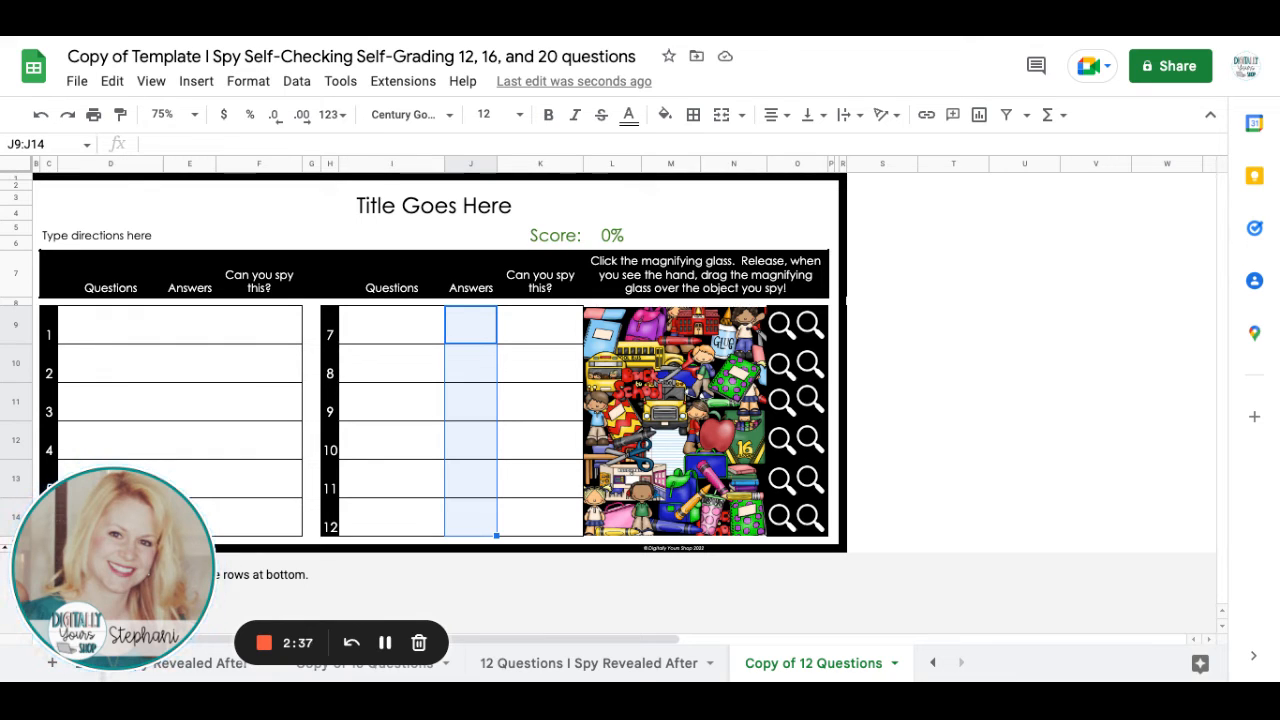
left_click(155, 207)
left_click(153, 250)
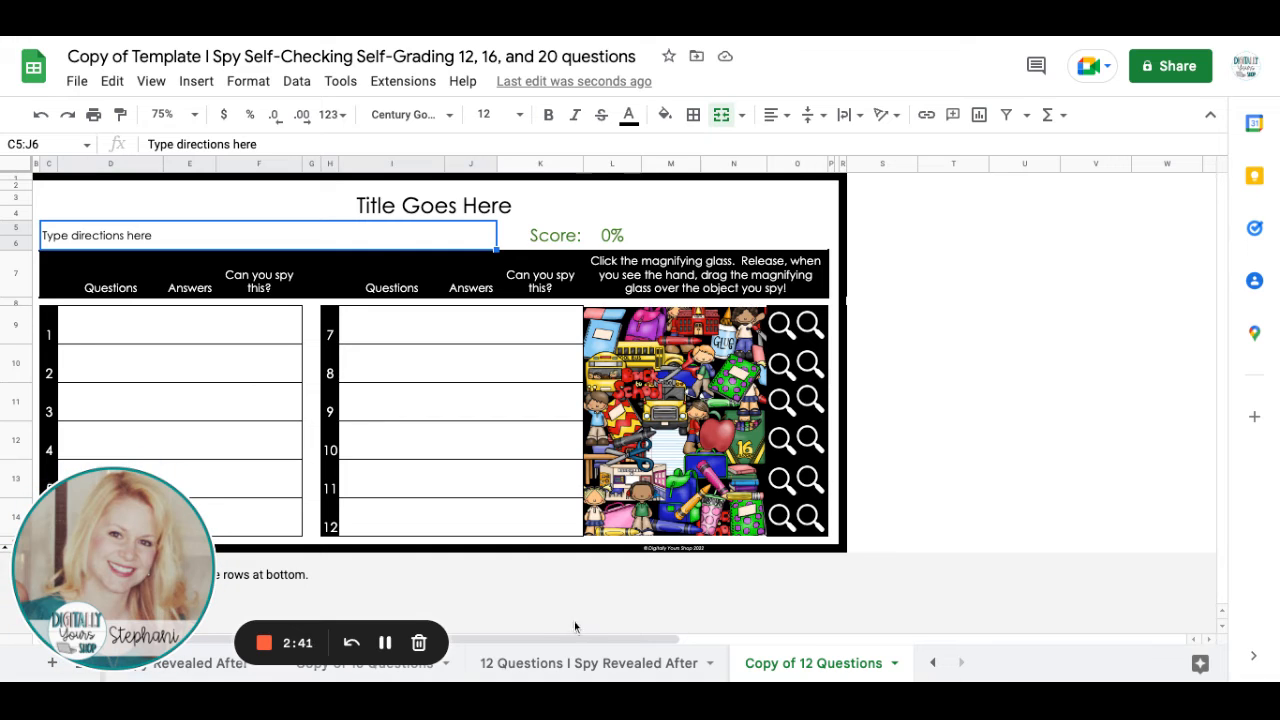
In the answer key, set question 1's first answer to "dog" and its second answer to "dogs".
scroll(575, 638, "right", 2)
scroll(575, 635, "right", 10)
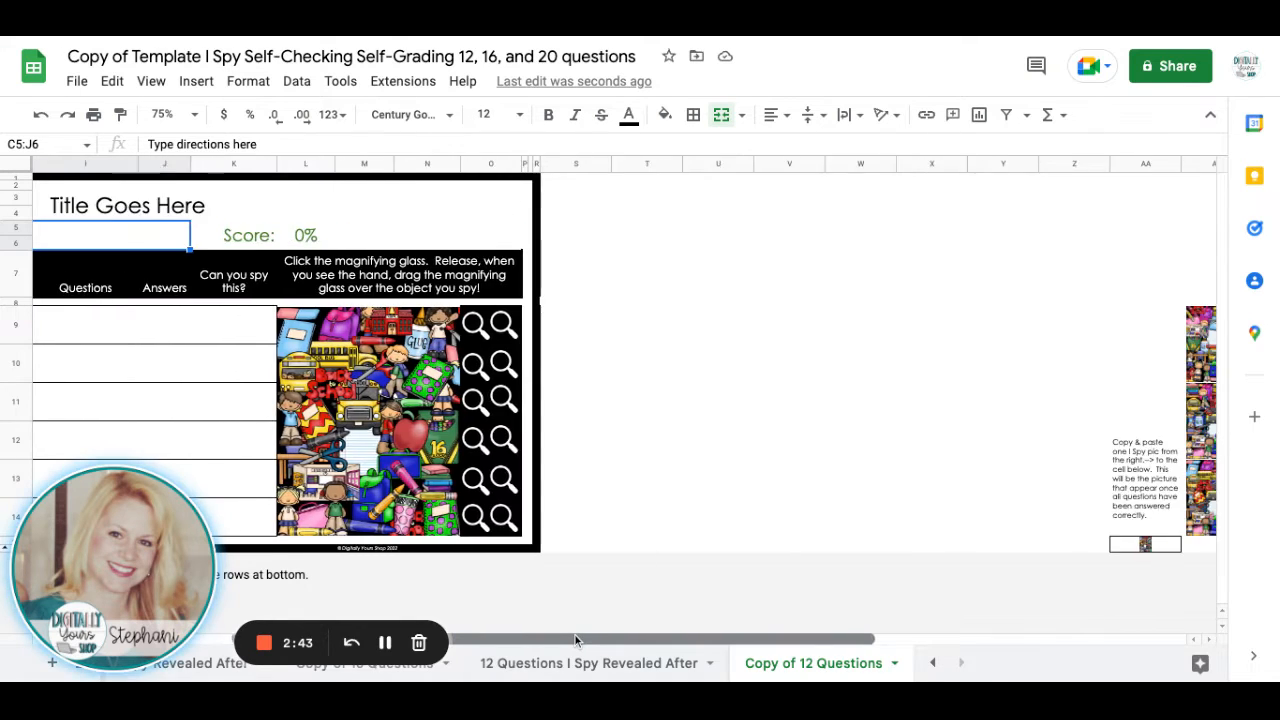
scroll(640, 360, "right", 2)
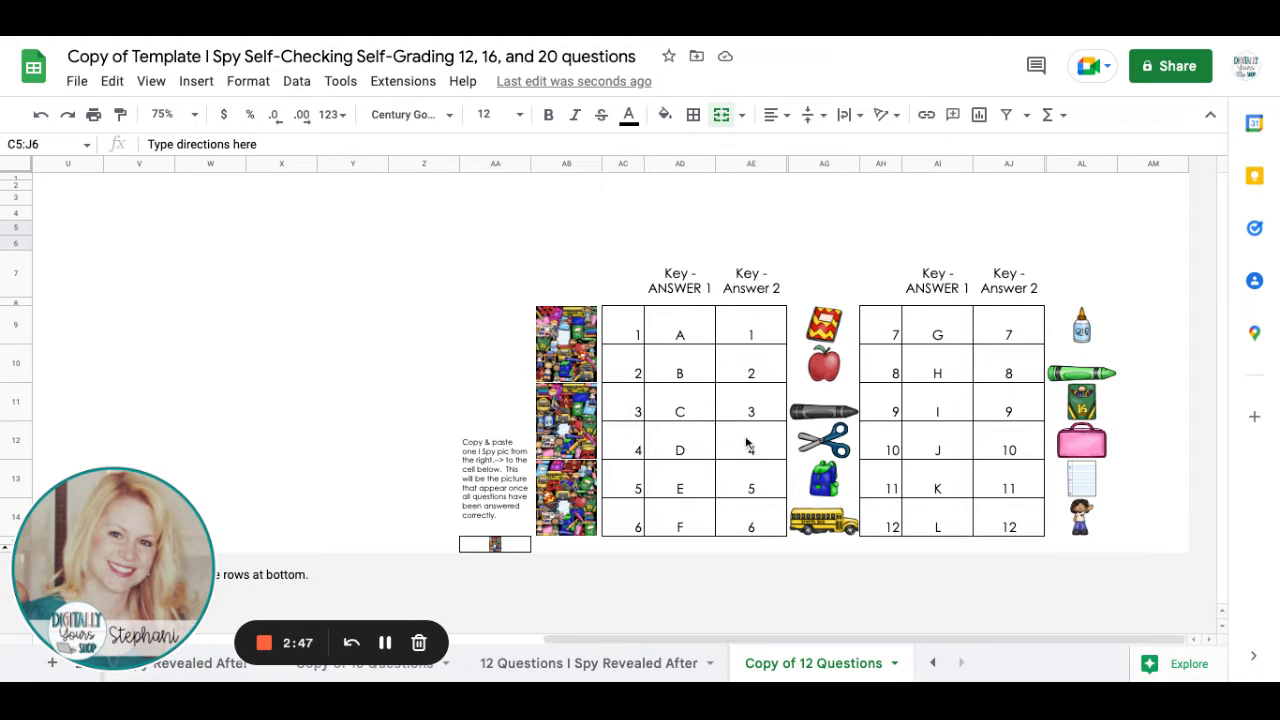
left_click(688, 335)
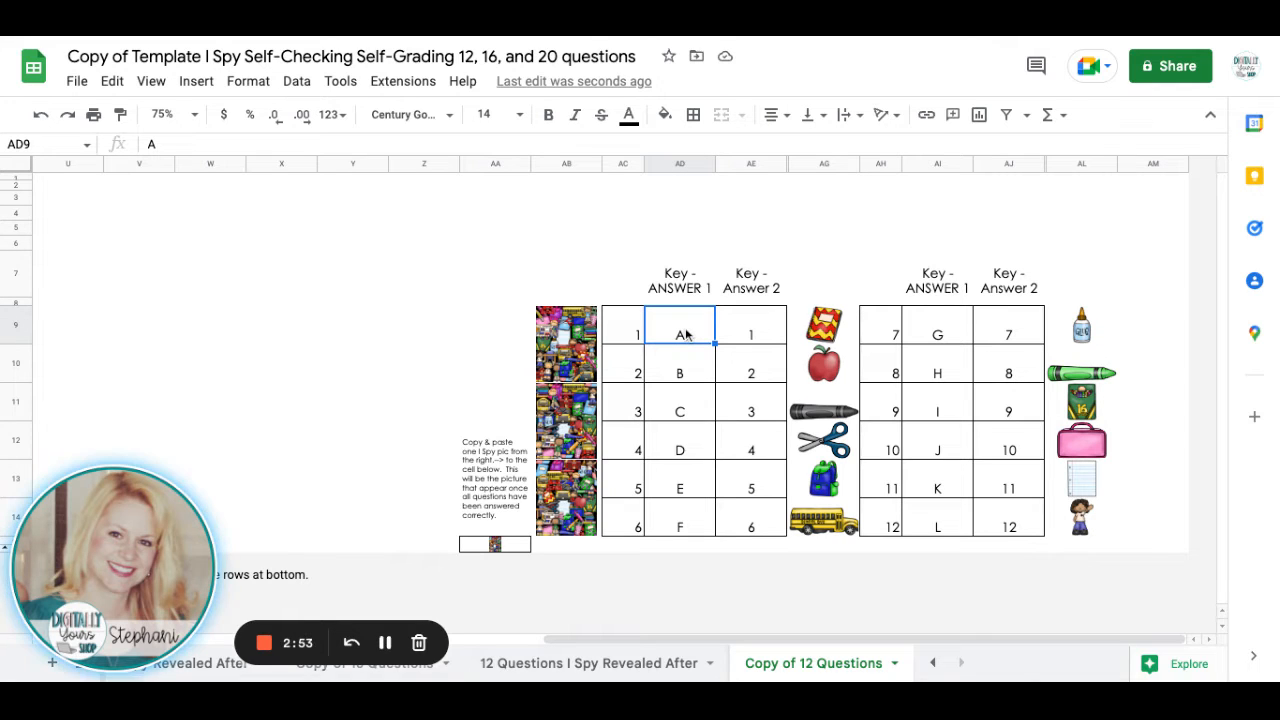
type("dog")
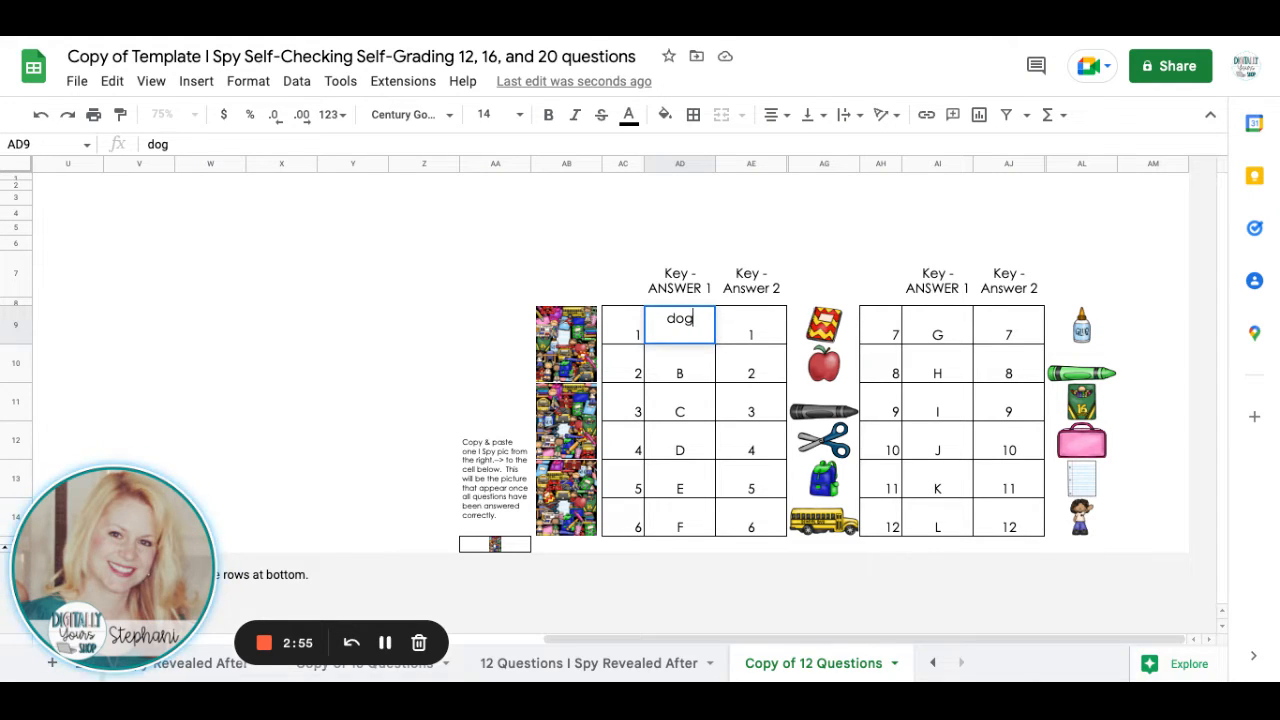
key("Tab")
type("dogs")
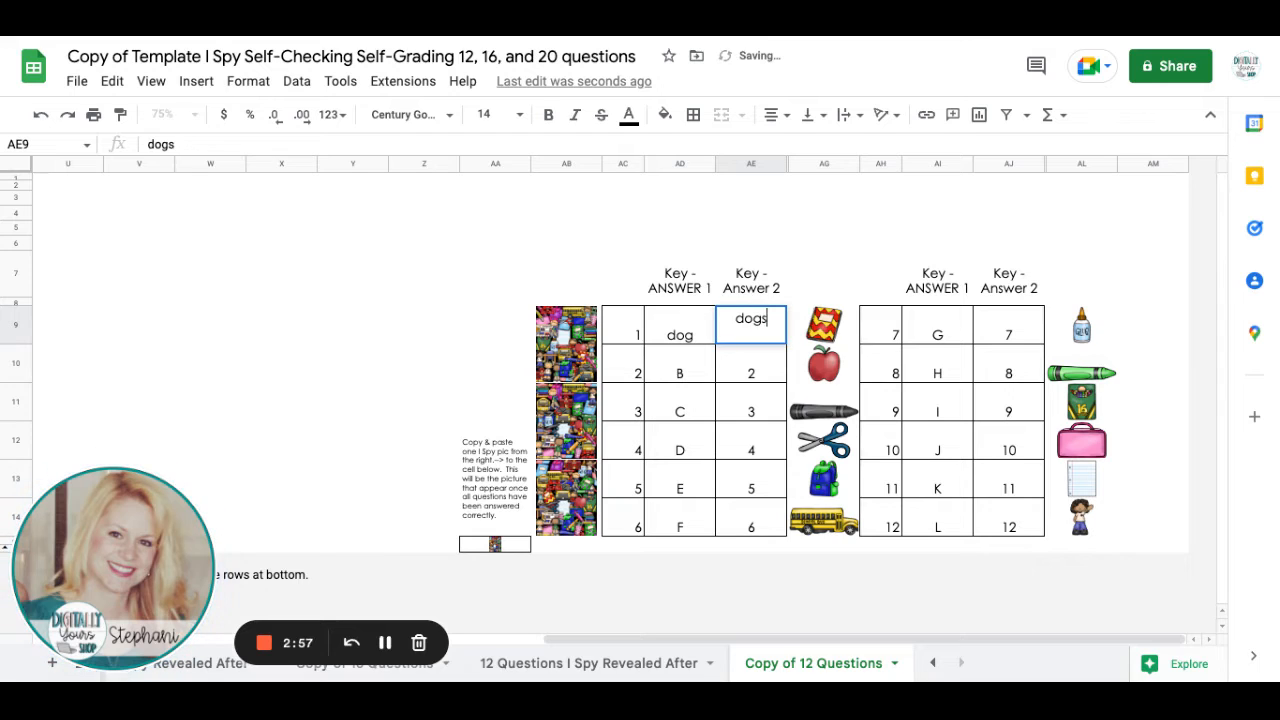
key("Return")
Set the key answers for question 2 to "cat" and "cats".
key("Left")
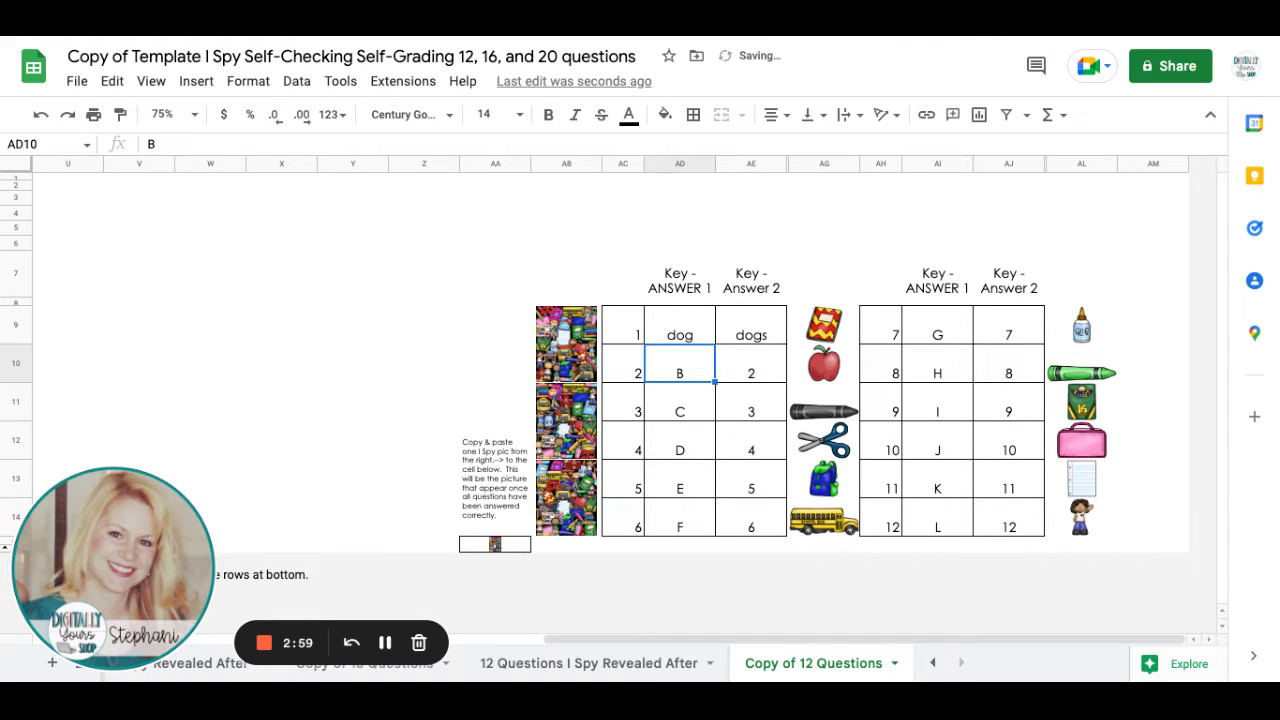
type("cat")
key("Tab")
type("ca")
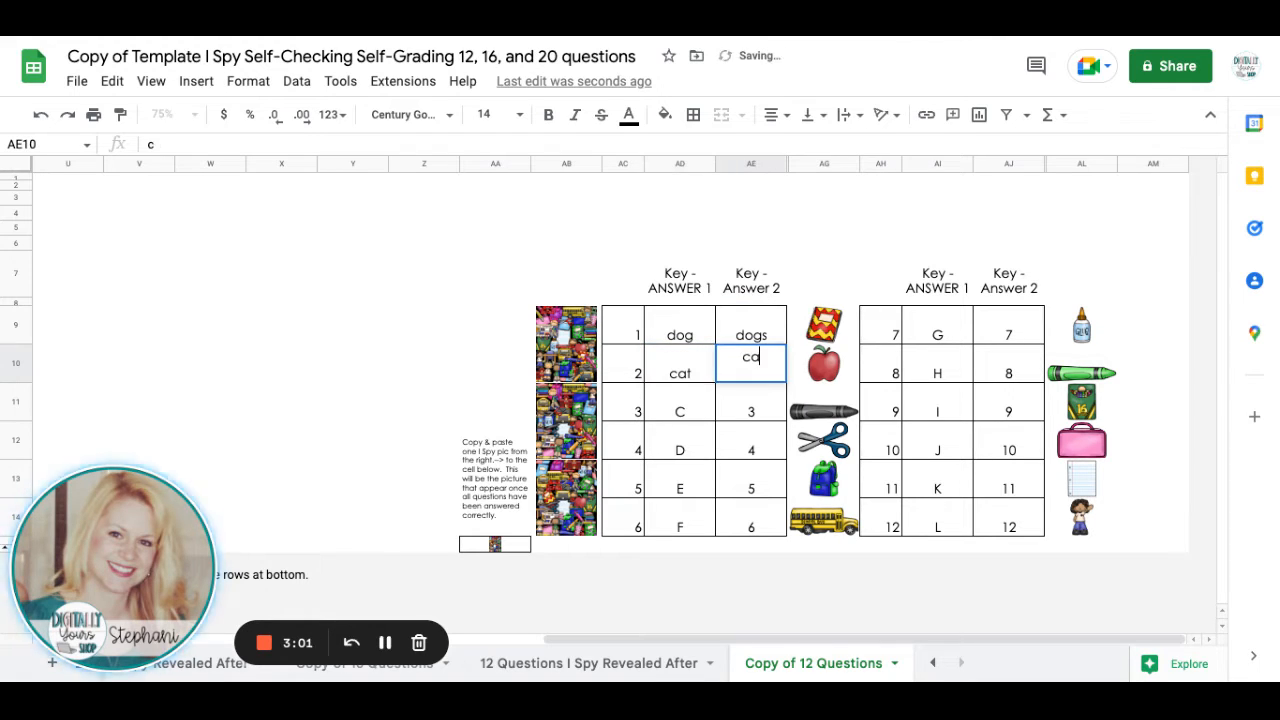
type("ts")
key("Return")
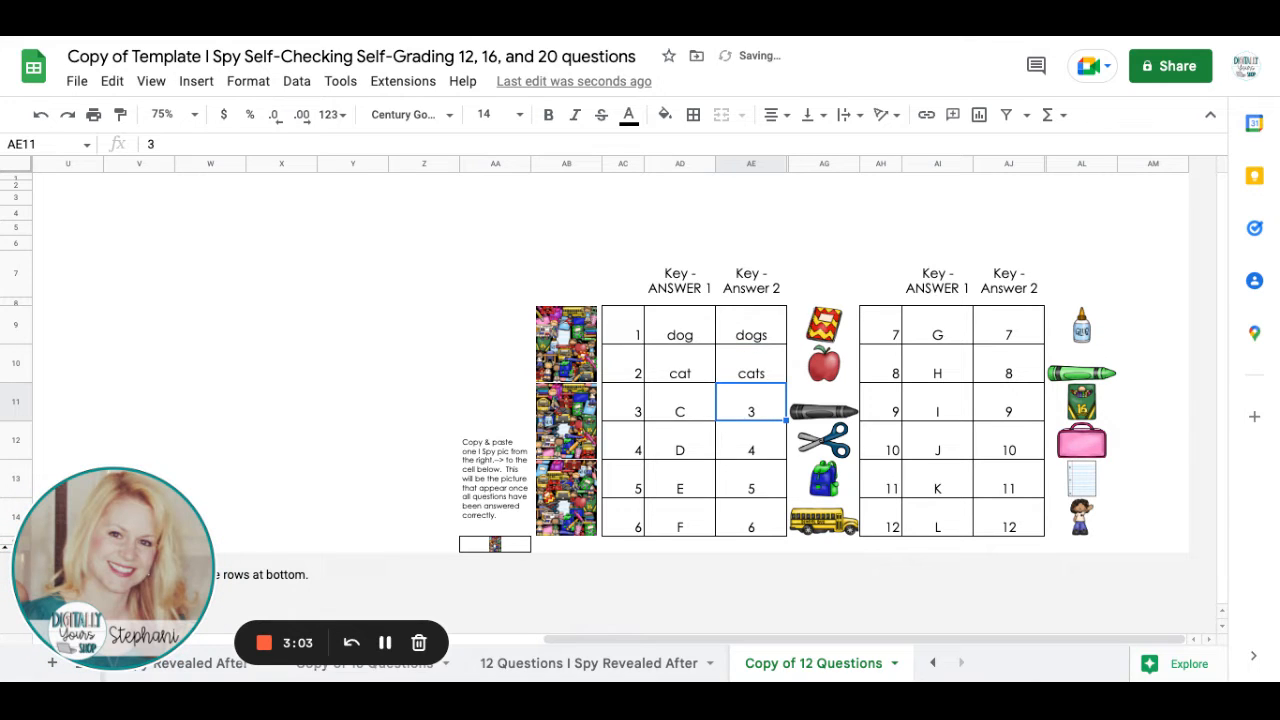
Enter "bird" as both key answers for question 3.
key("Left")
type("bird")
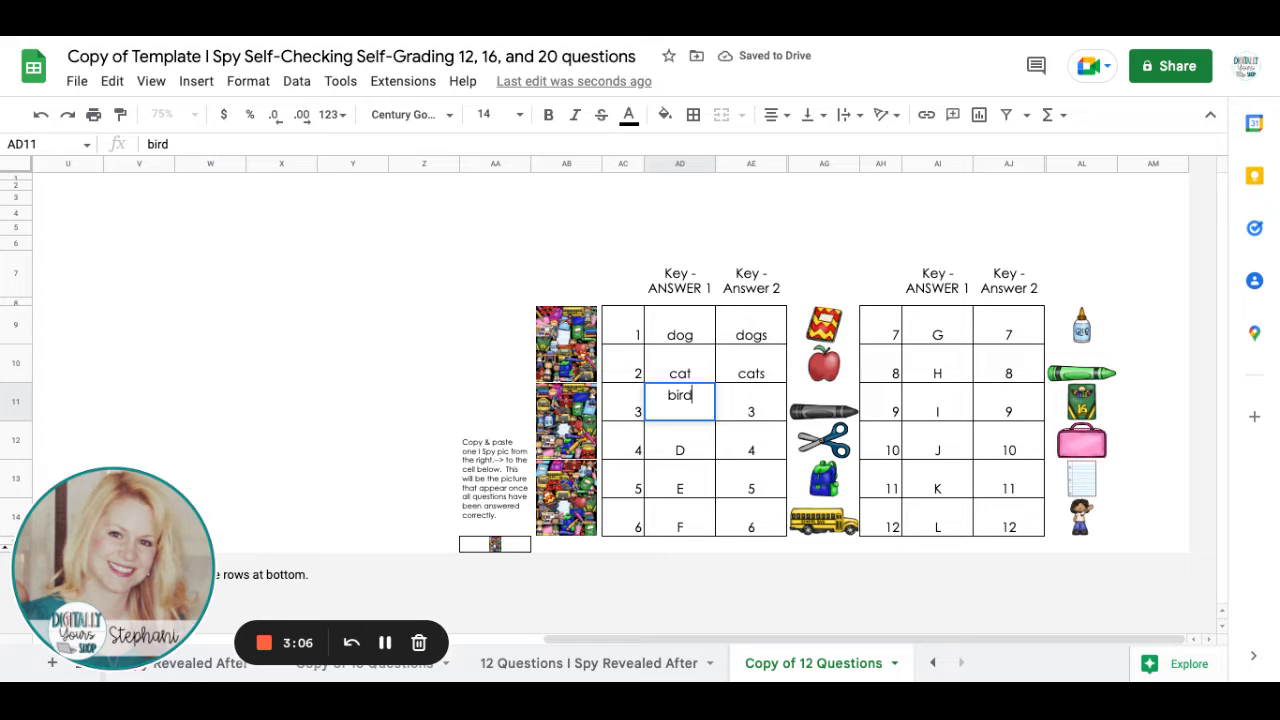
key("Tab")
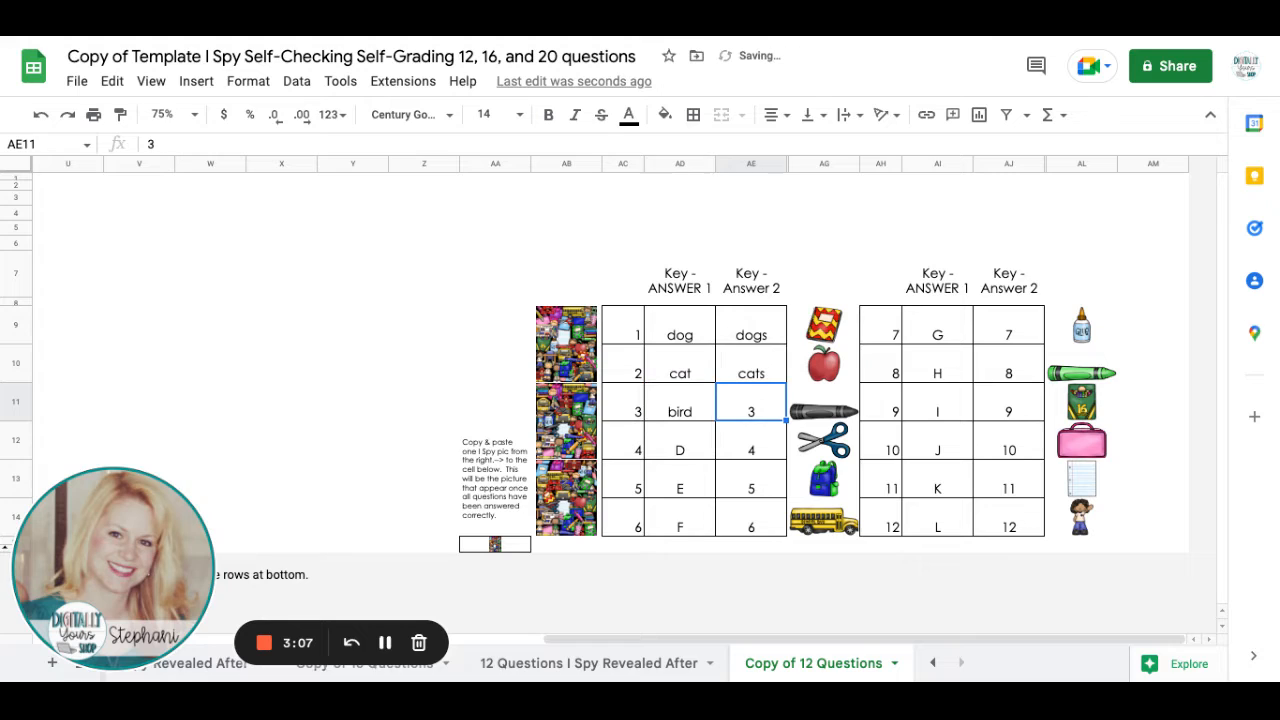
type("bird")
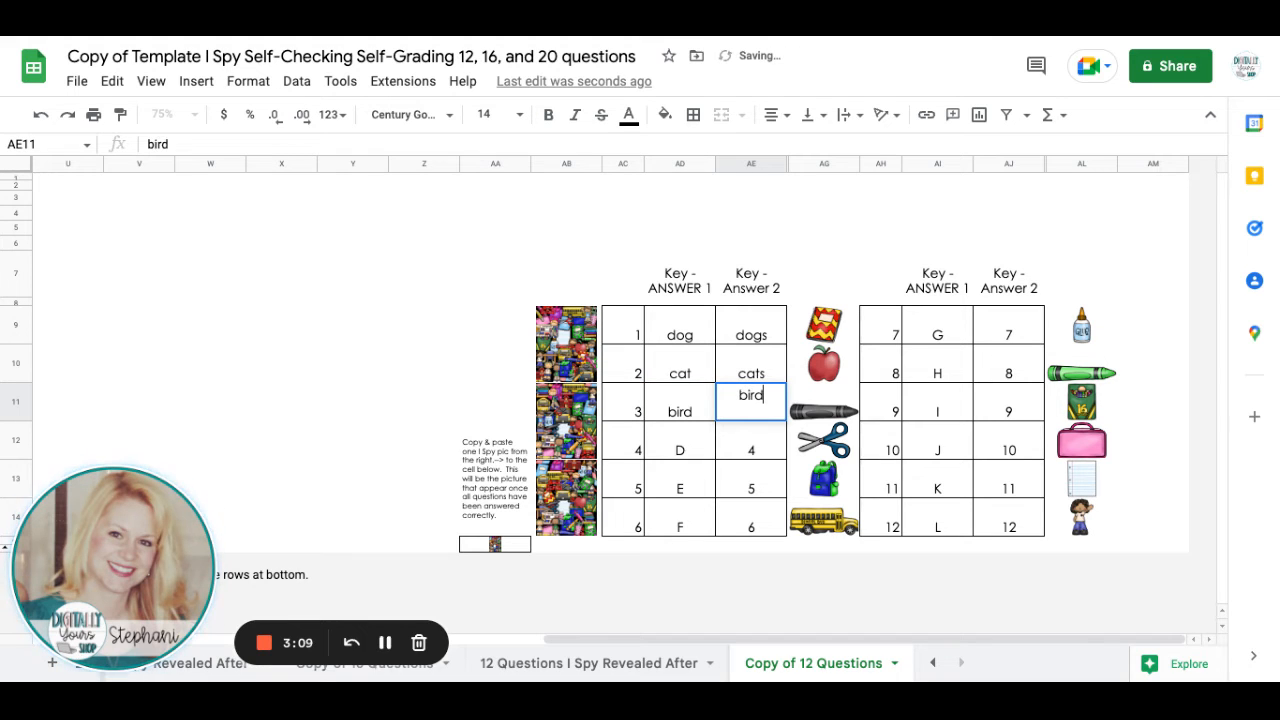
key("Left")
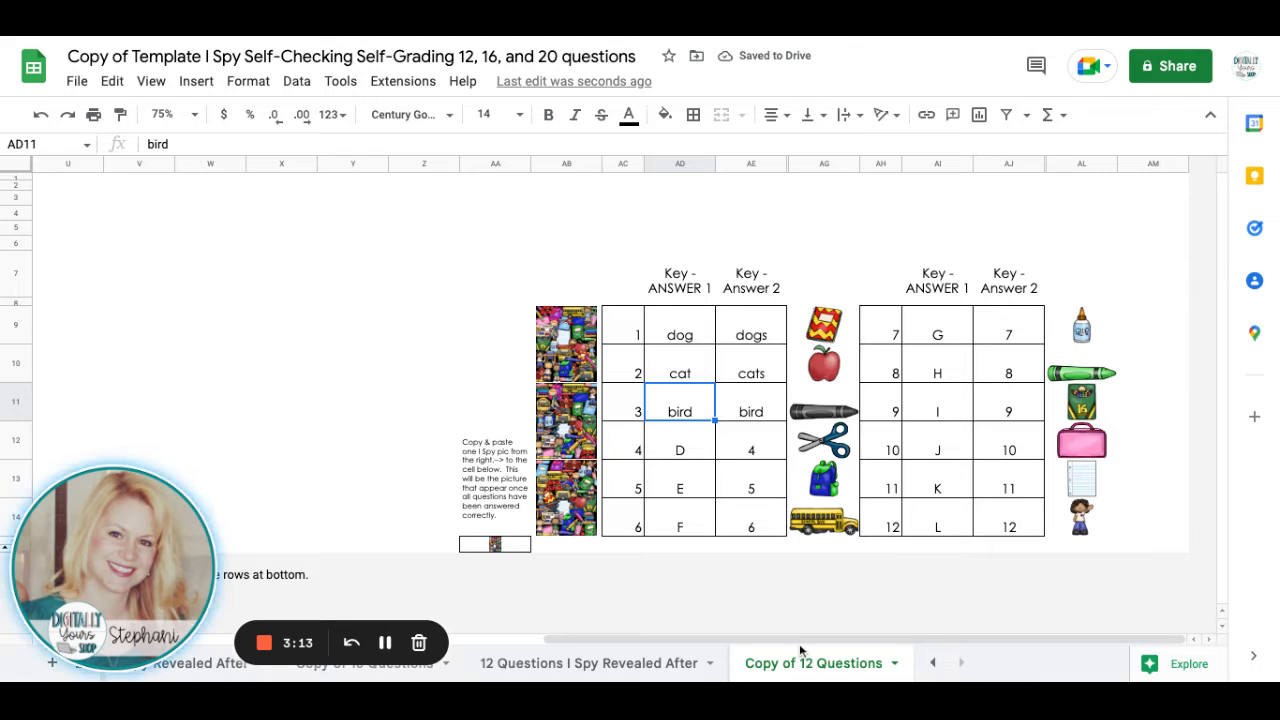
Test the answer column by entering "dog", "cats" and "bird" for questions 1 to 3.
scroll(799, 637, "left", 10)
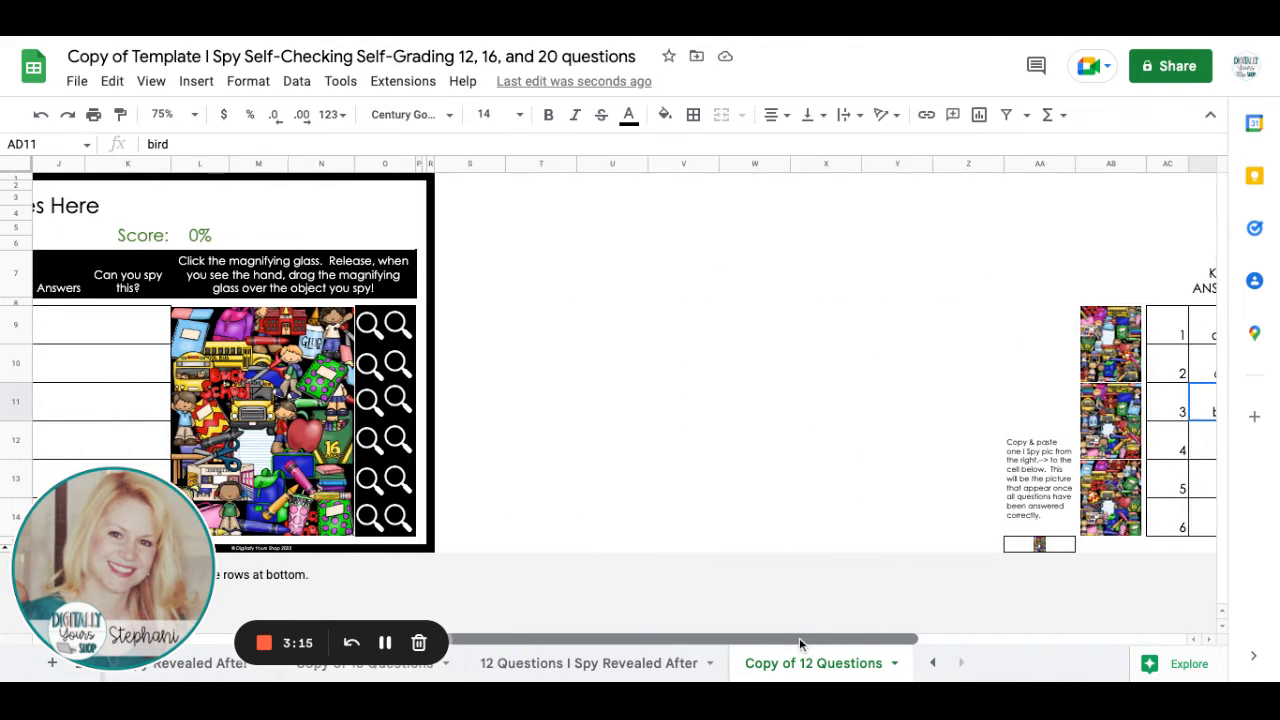
scroll(799, 637, "left", 4)
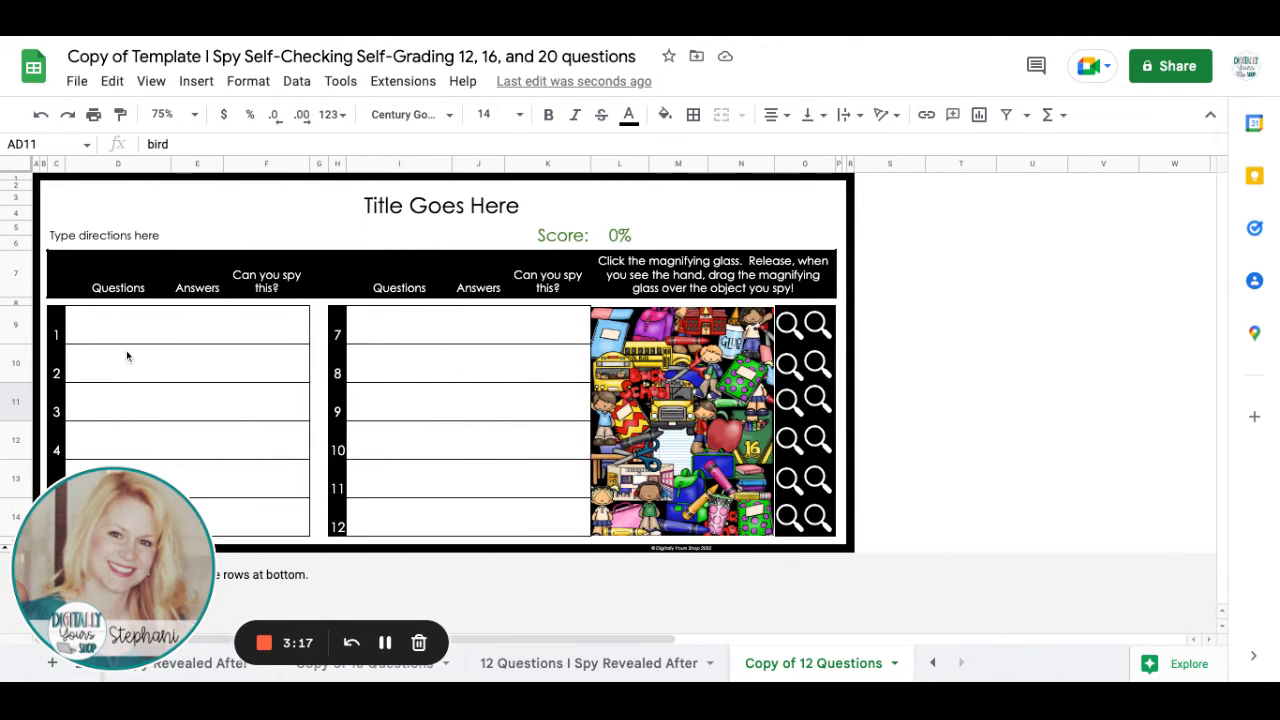
left_click(207, 327)
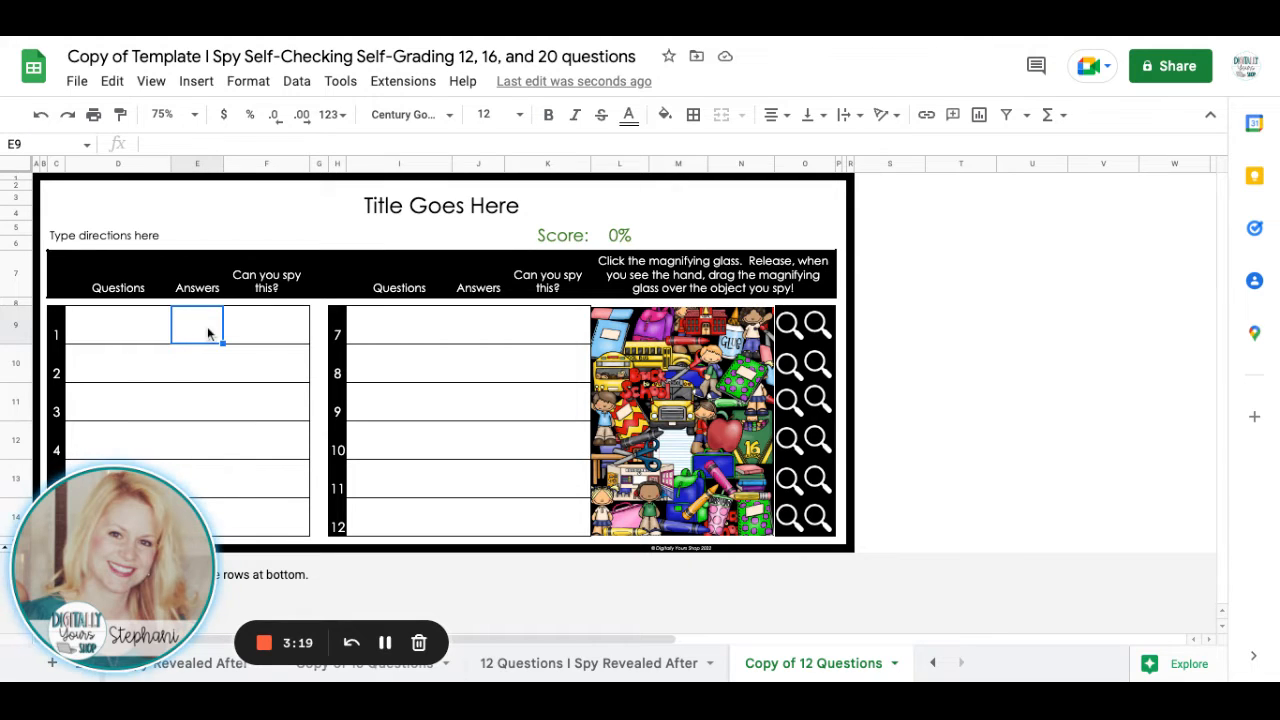
type("dog")
key("Return")
type("cats")
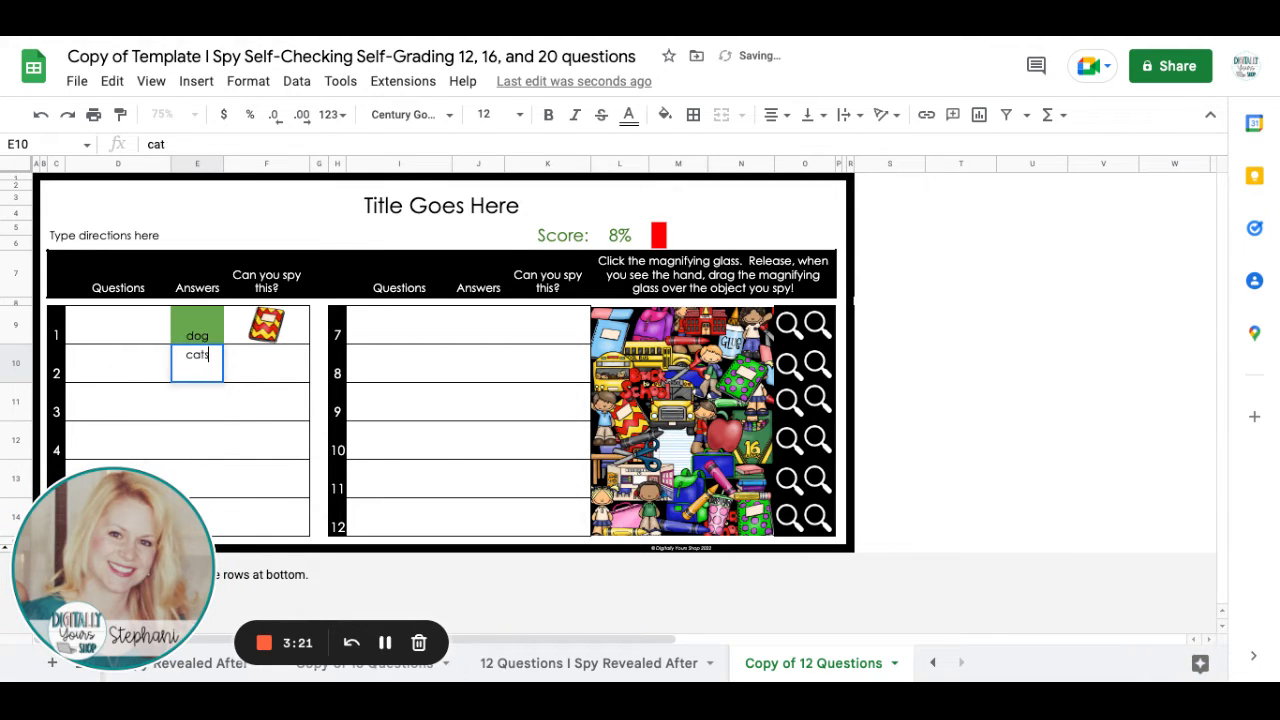
key("Return")
type("bird")
key("Return")
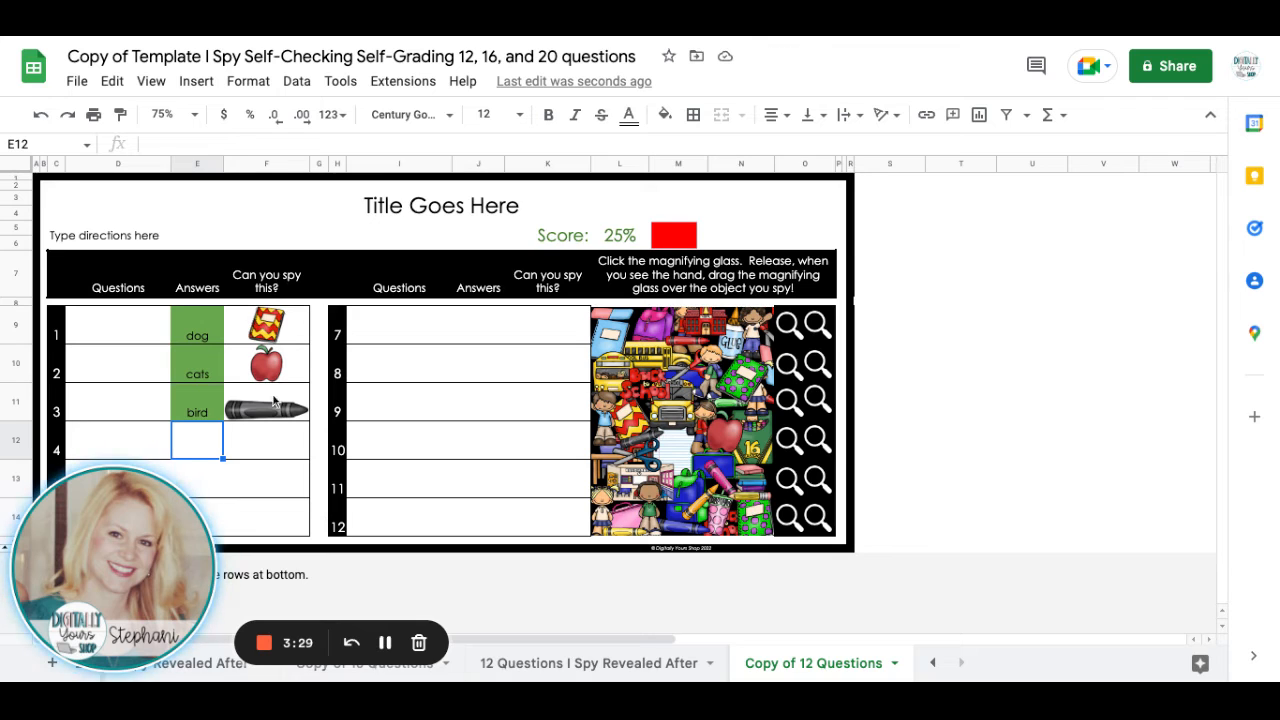
Format all text in columns S through AM, including the answer key, as white with font size 2.
scroll(580, 634, "left", 1)
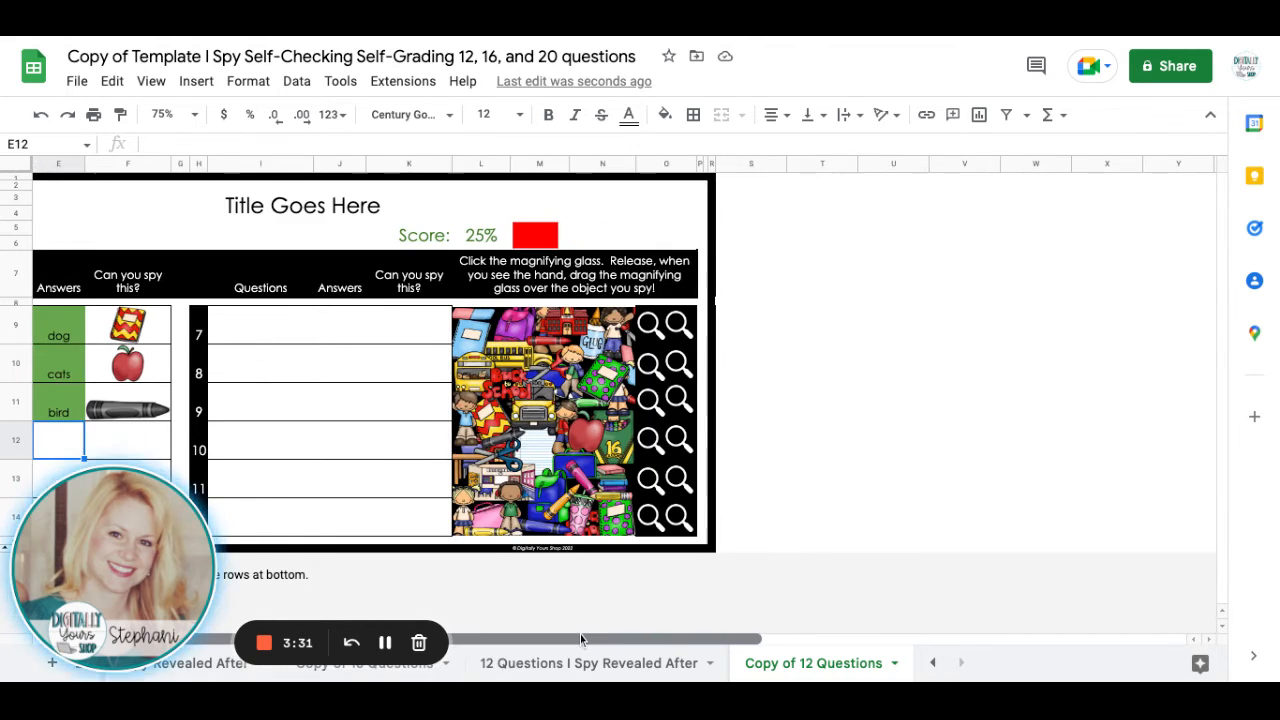
scroll(580, 634, "right", 8)
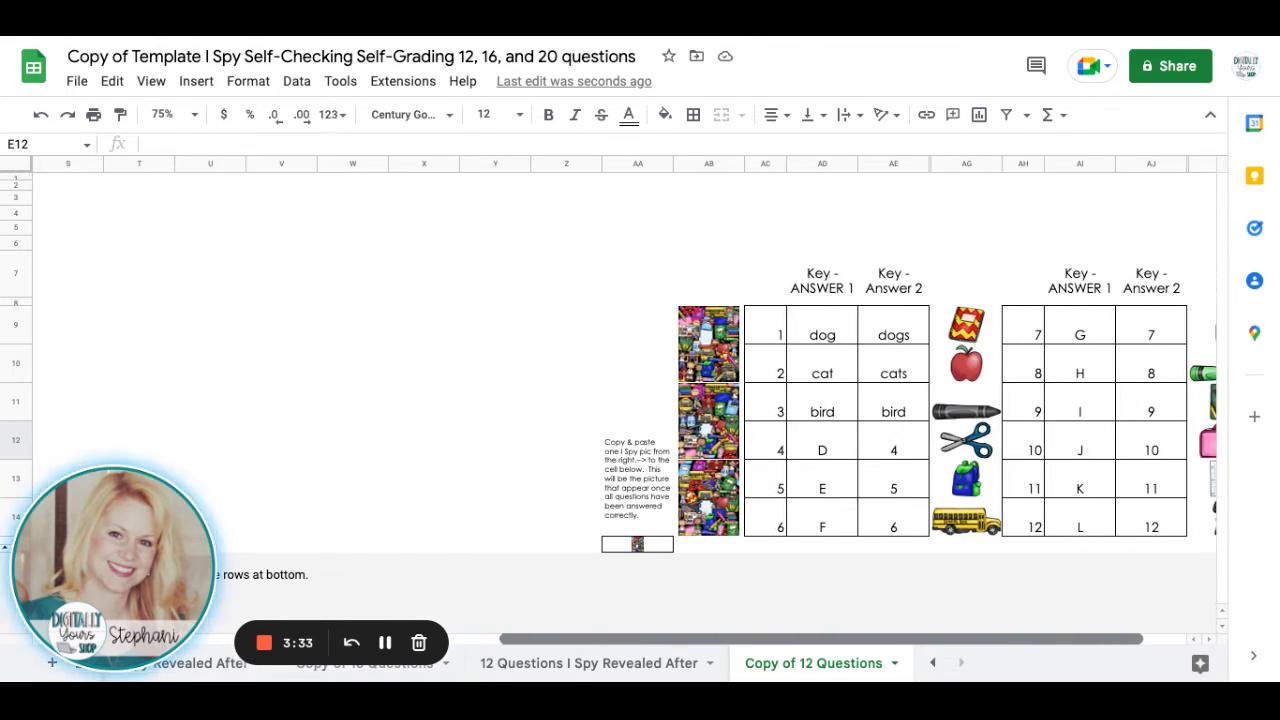
scroll(996, 637, "right", 2)
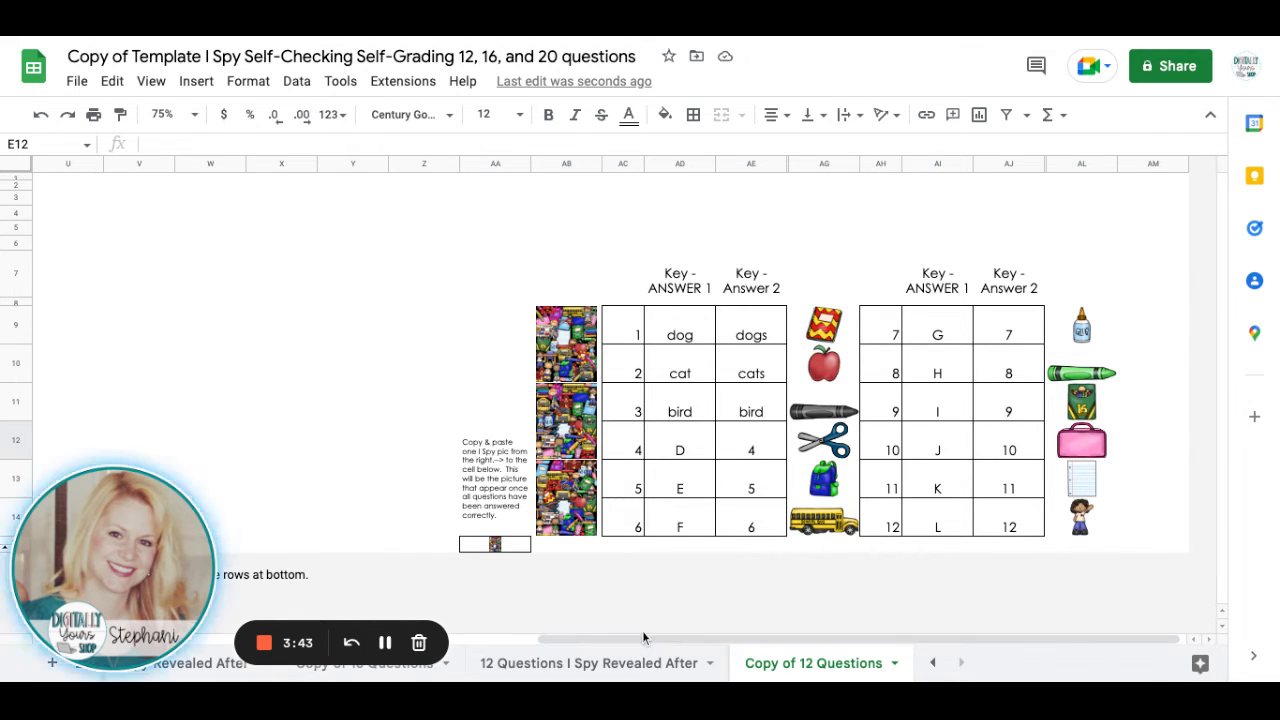
left_click_drag(642, 634, 462, 632)
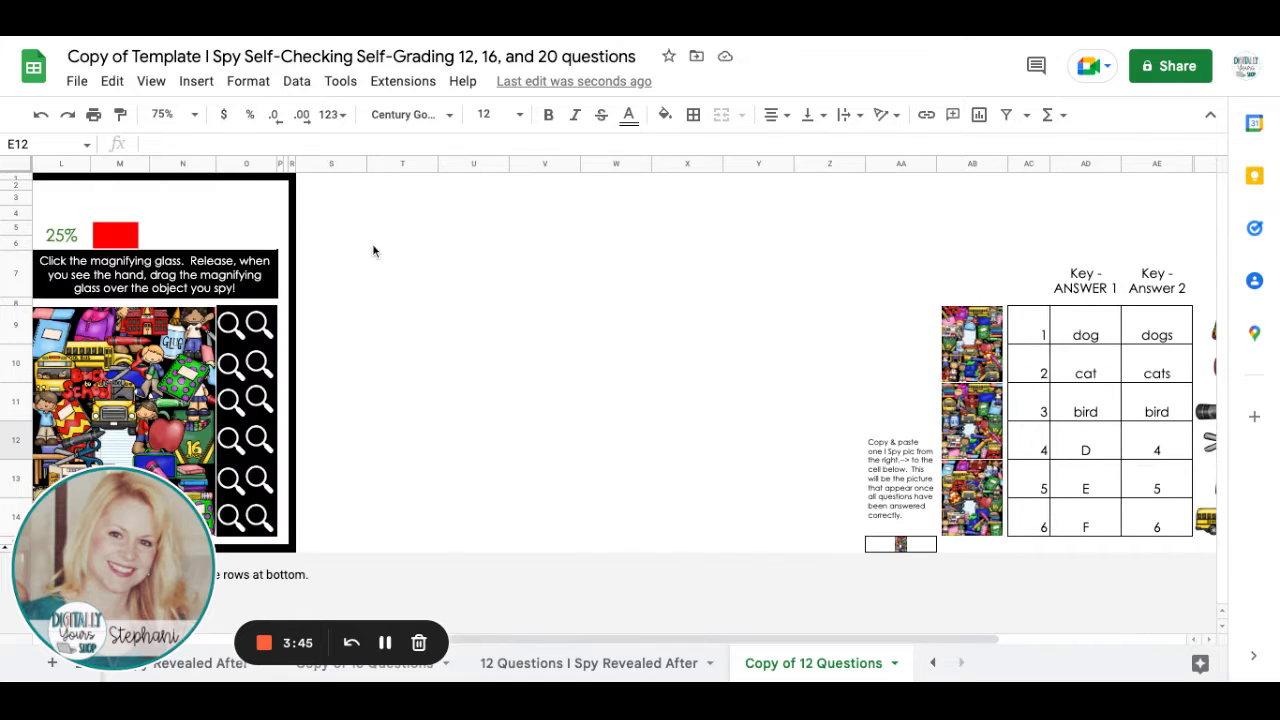
left_click(319, 163)
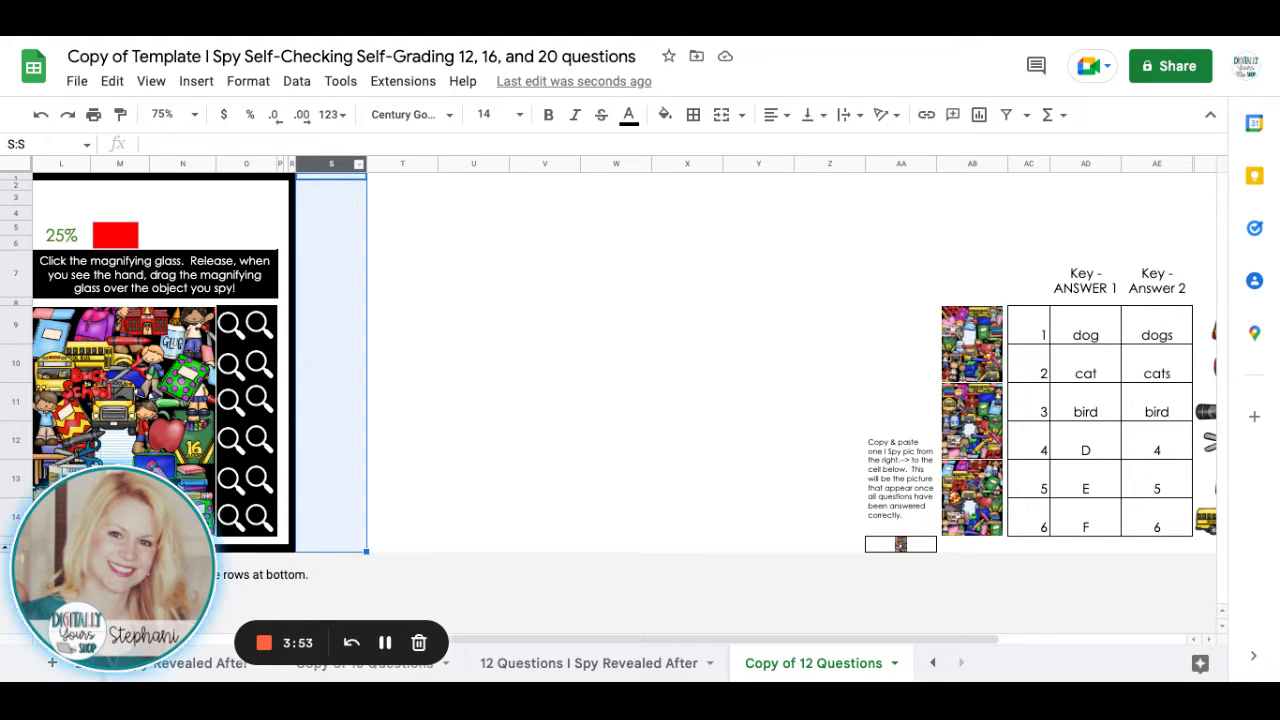
key("ctrl+shift+Right")
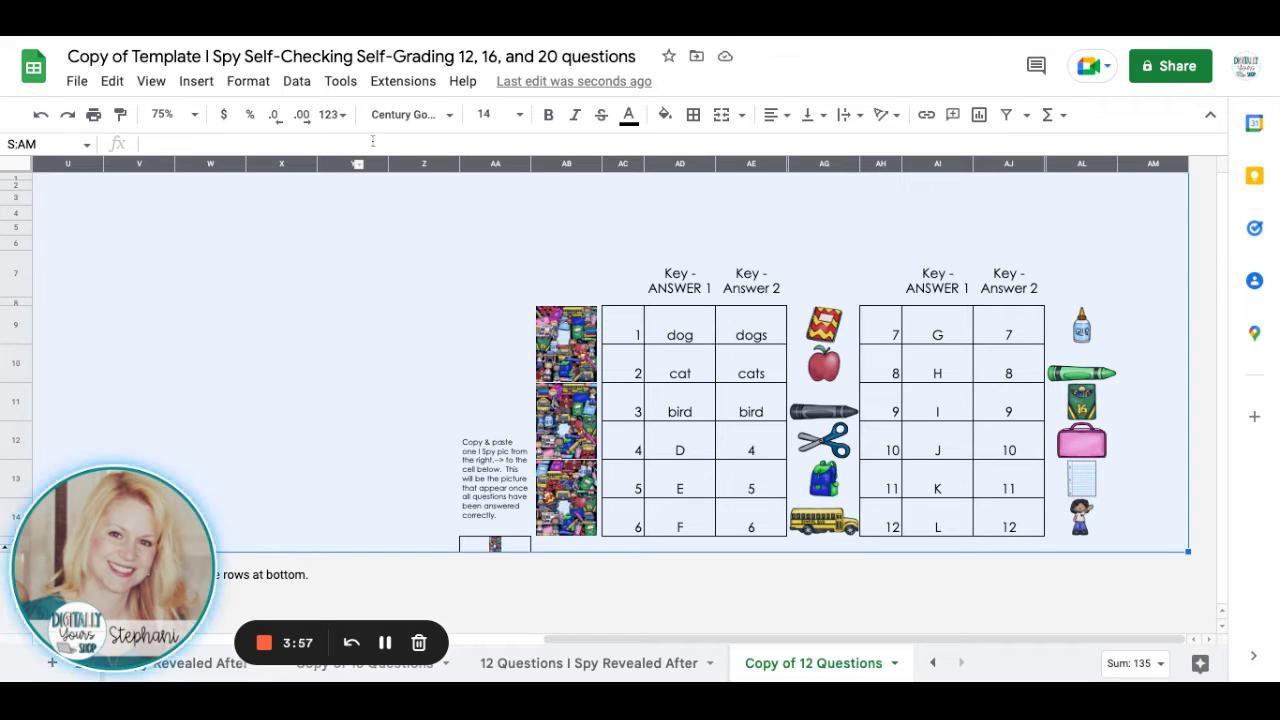
left_click(627, 121)
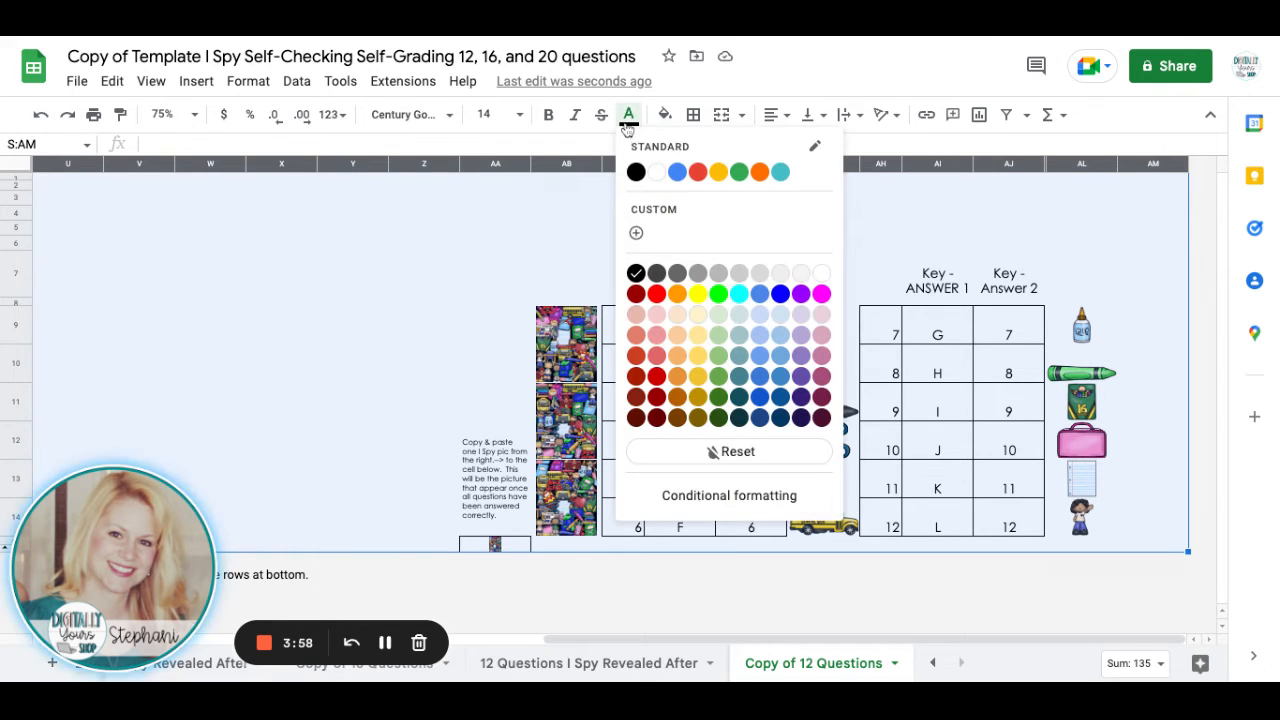
left_click(655, 174)
left_click(484, 114)
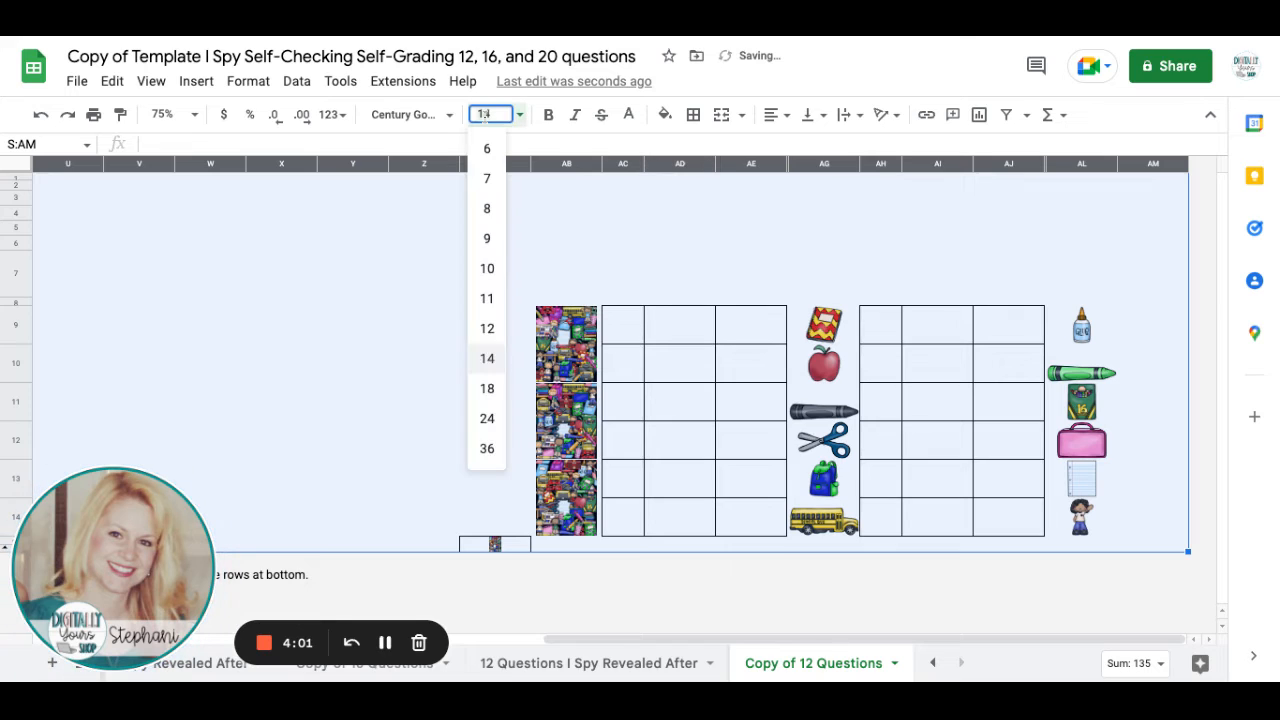
type("2")
key("Return")
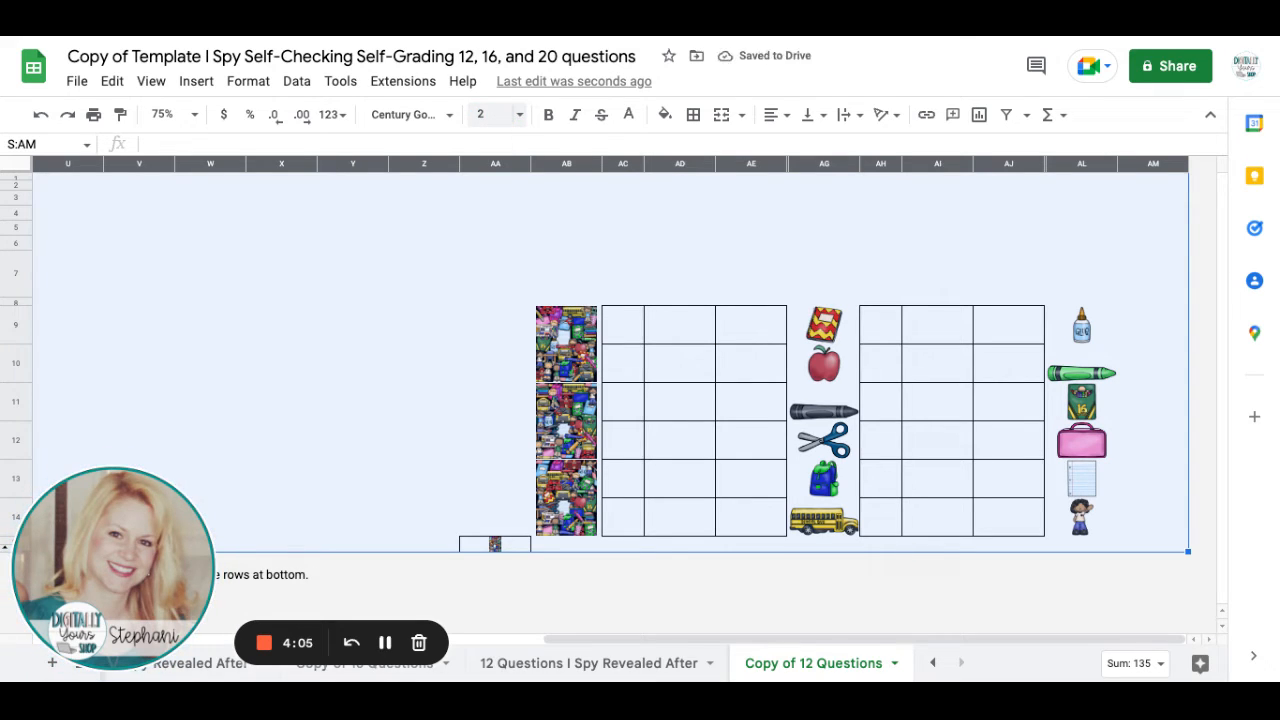
Resize columns S through AM to 2 pixels wide and hide them.
right_click(472, 198)
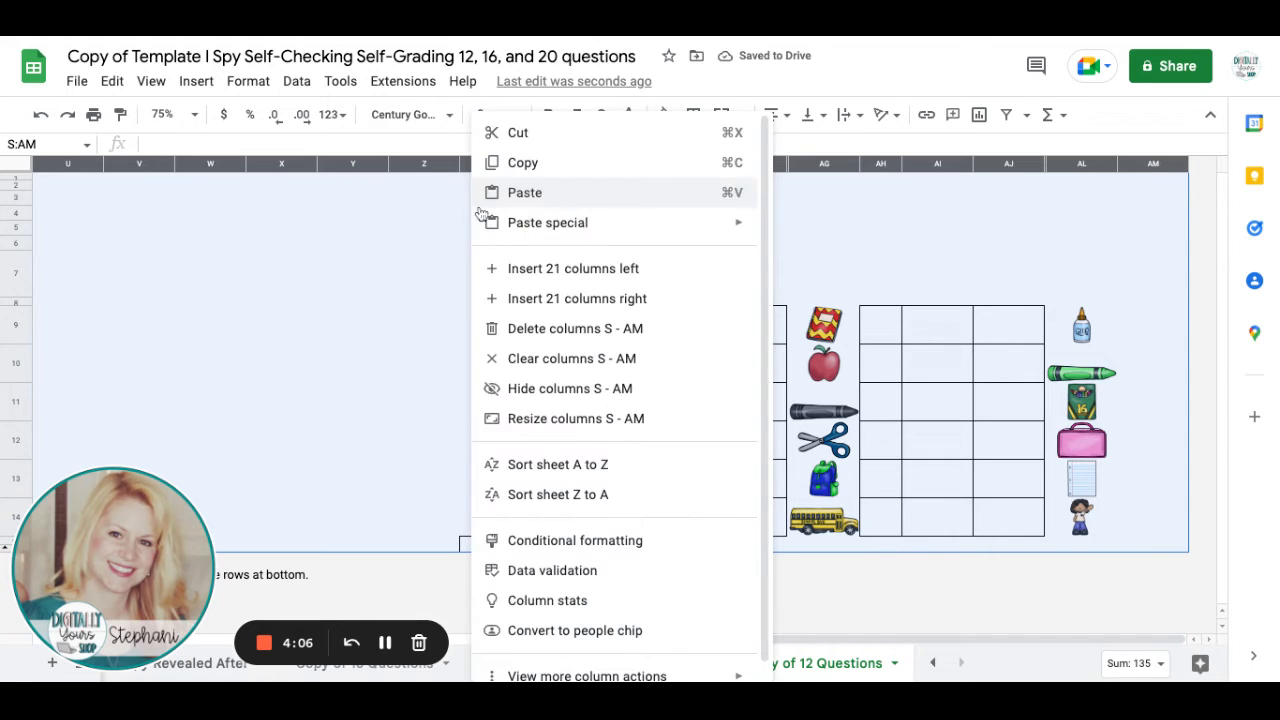
left_click(570, 421)
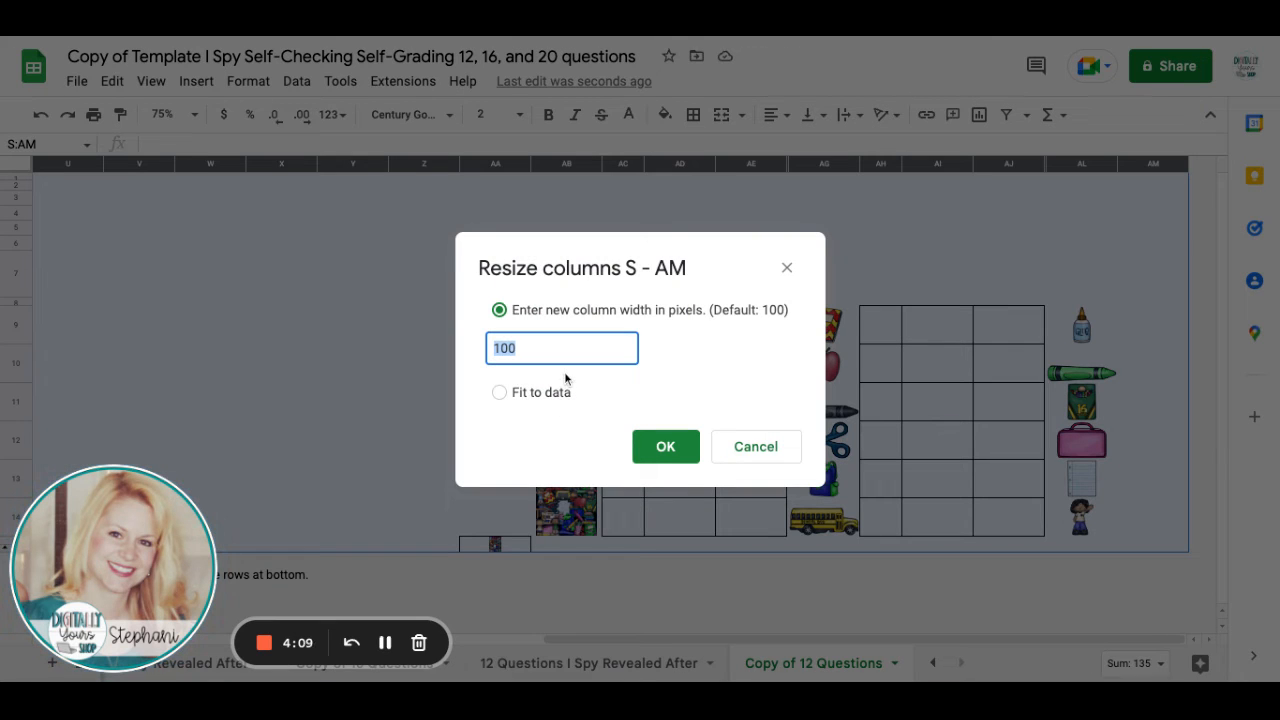
type("2")
key("Return")
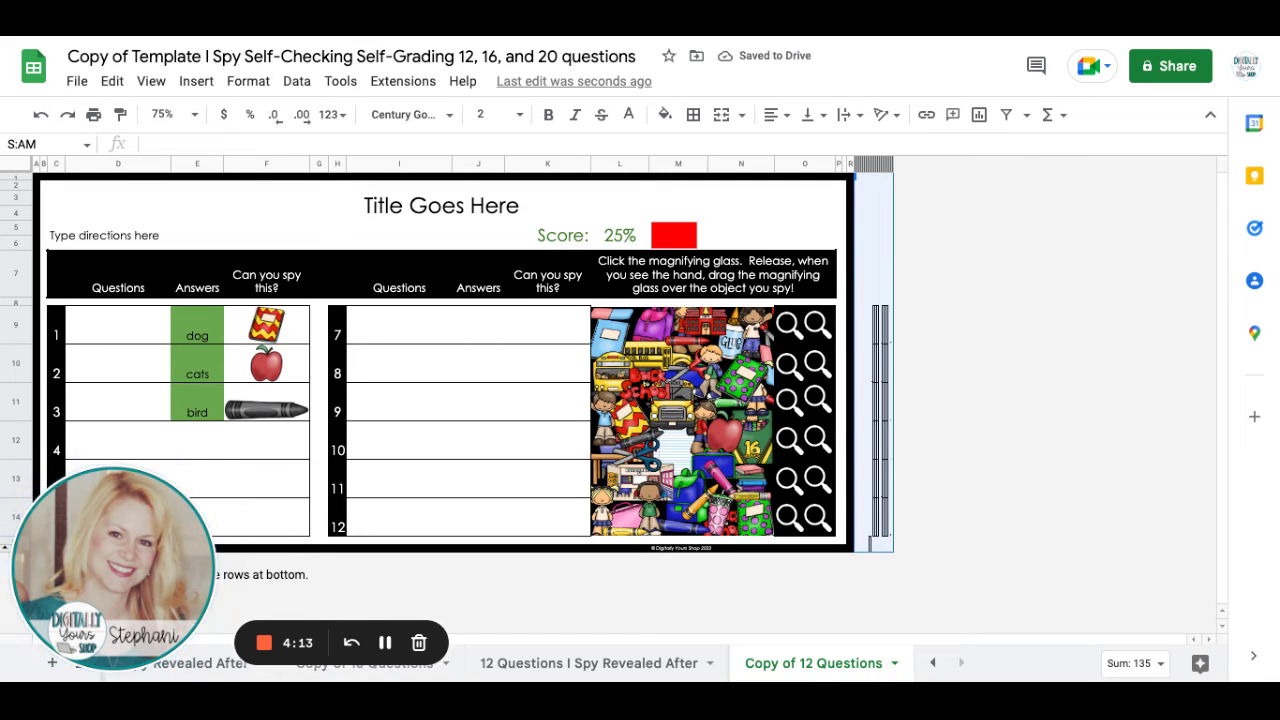
right_click(860, 284)
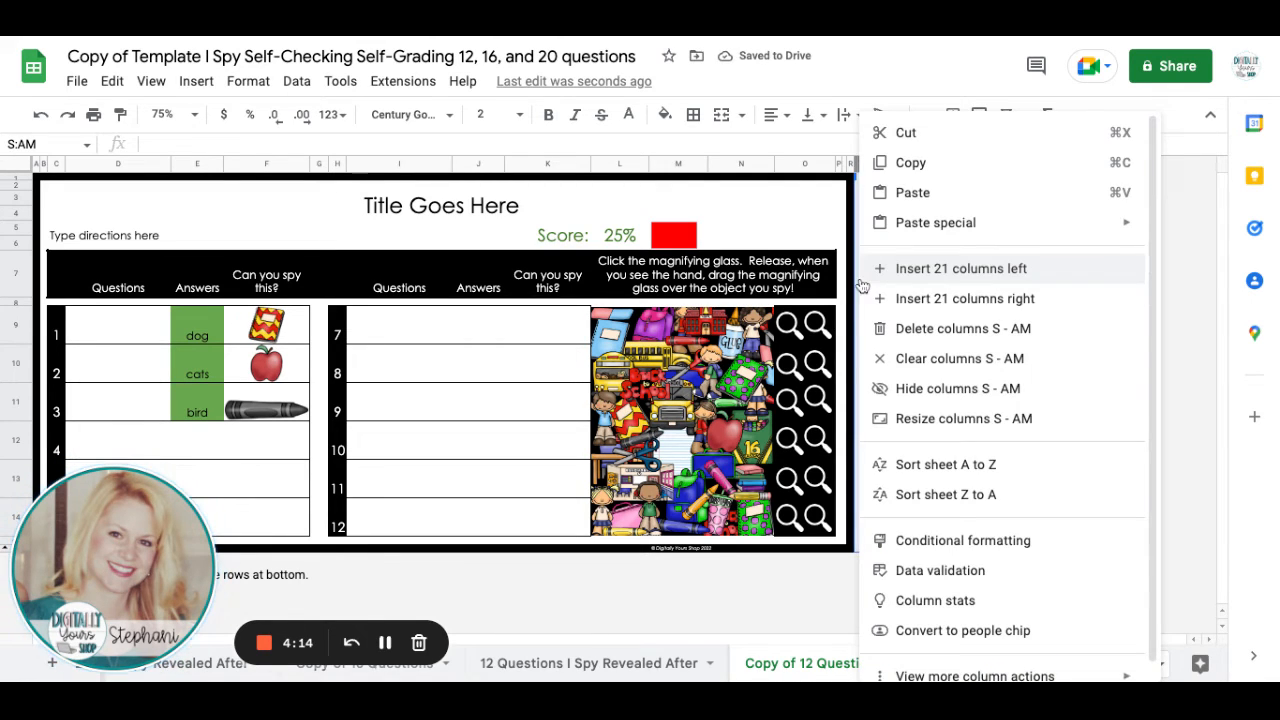
left_click(918, 388)
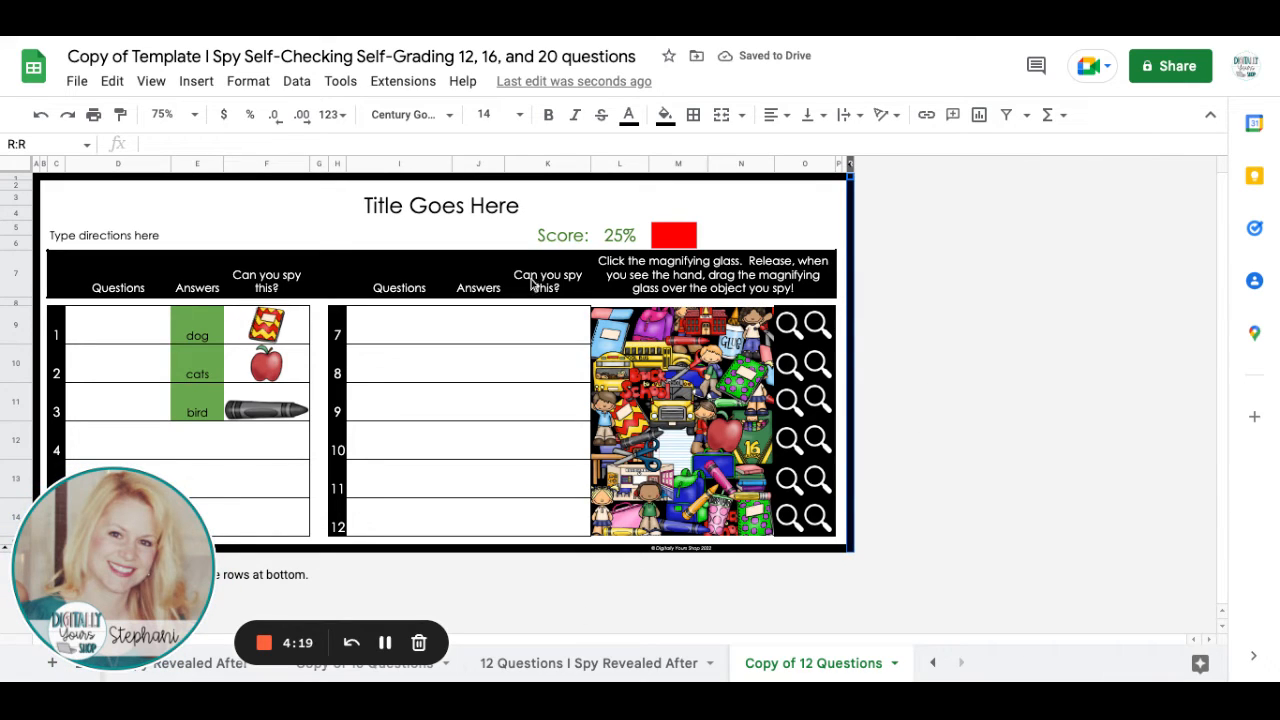
Clear the test answers for questions 1 to 3 in E9:E11.
left_click(197, 320)
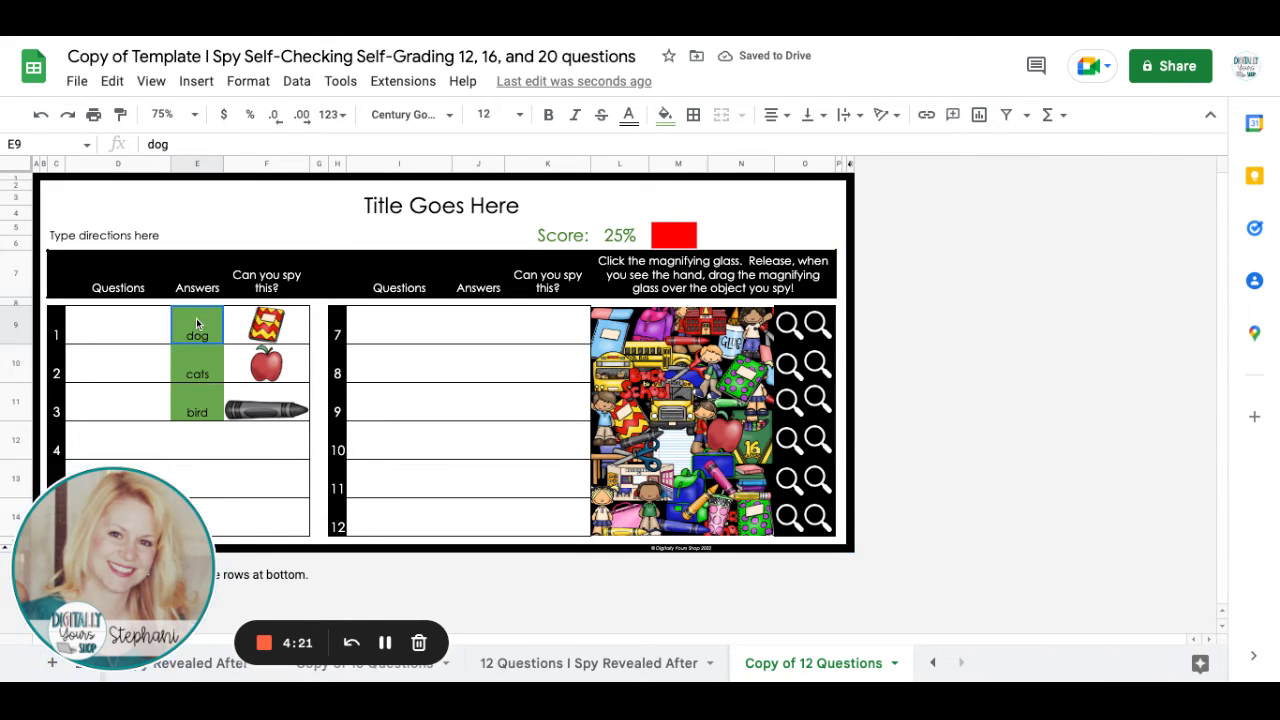
key("shift+Down")
key("shift+Down")
key("shift+Down")
key("shift+Up")
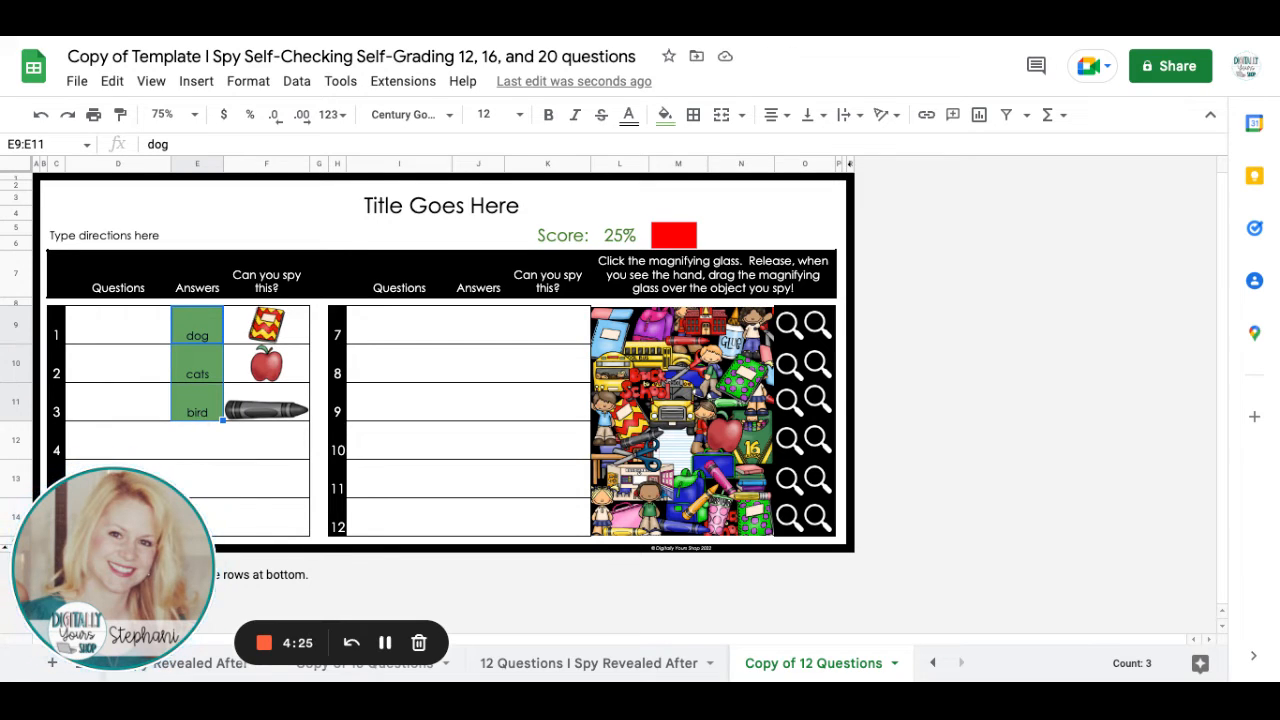
key("Delete")
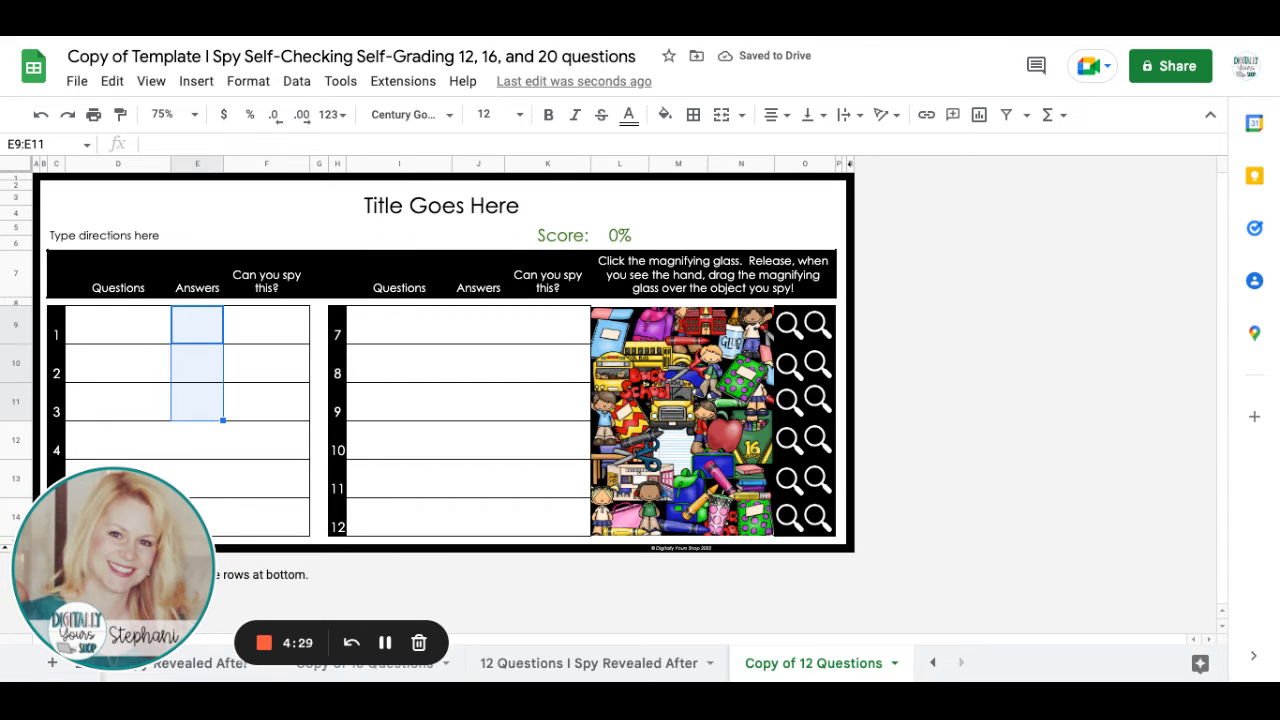
left_click(973, 441)
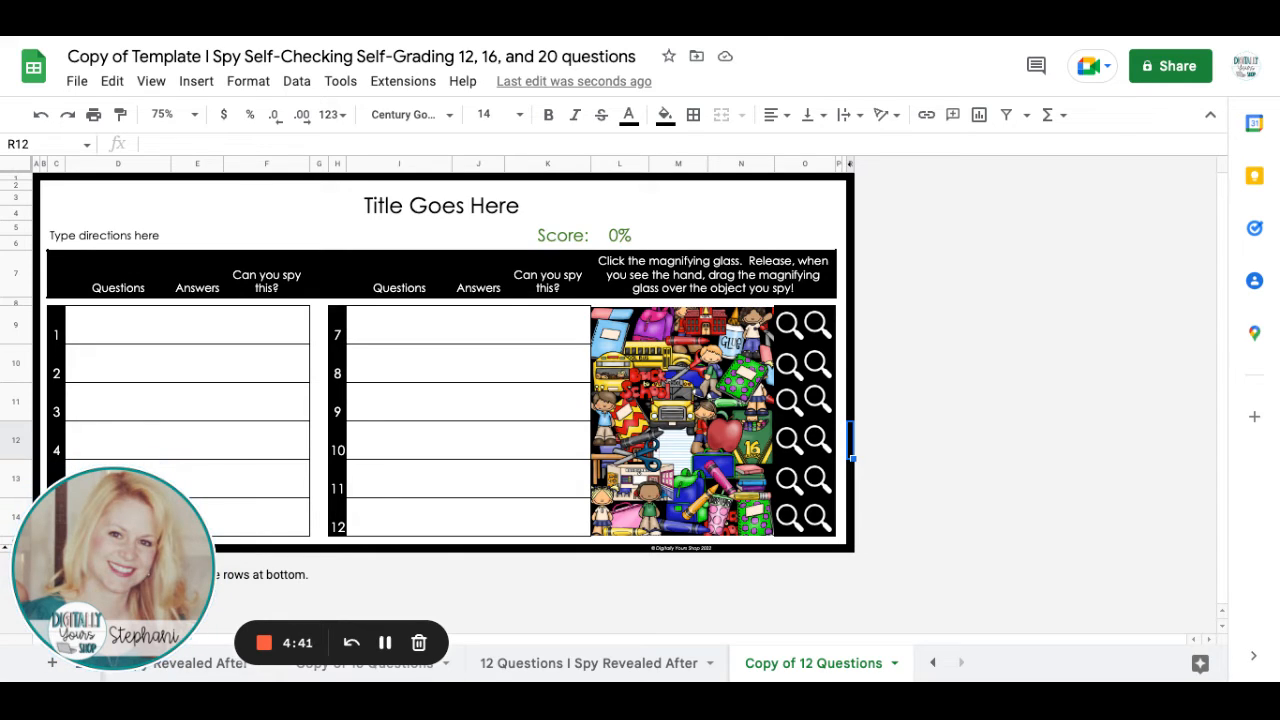
Answer question 1 with "dog" and place an enlarged magnifying glass over the red and yellow book in the I Spy picture.
left_click(203, 325)
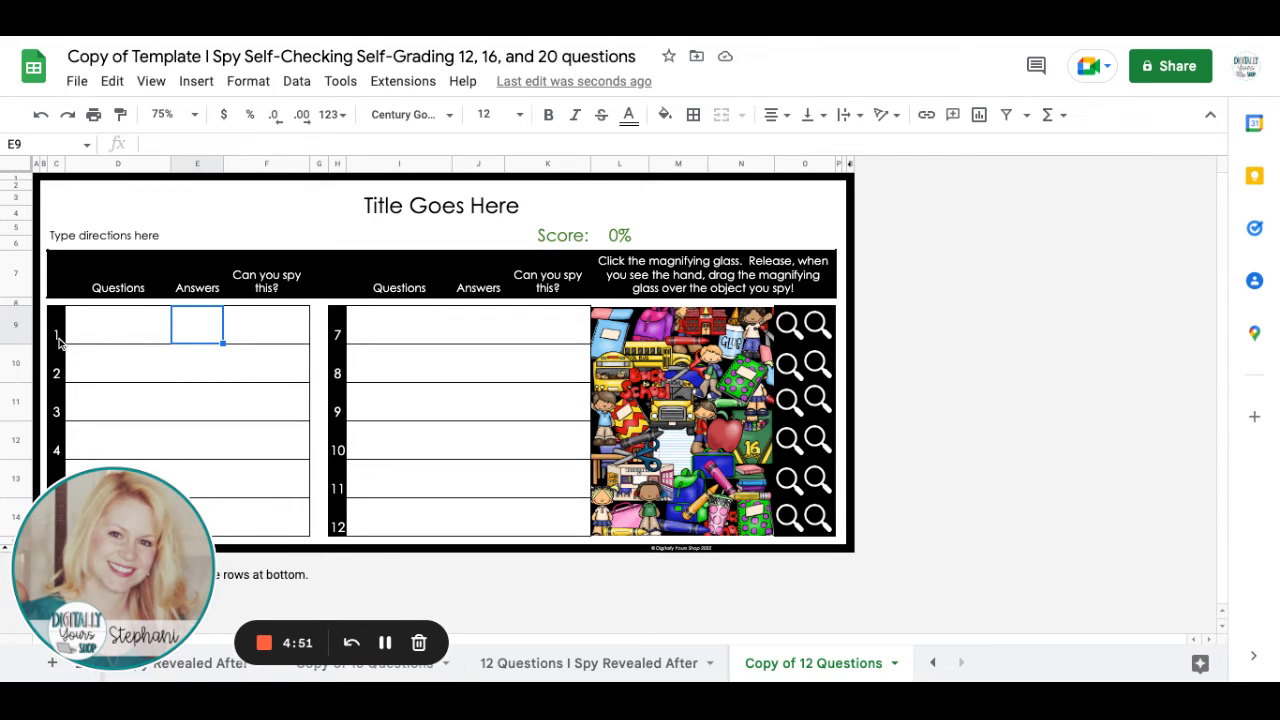
type("dog")
key("Return")
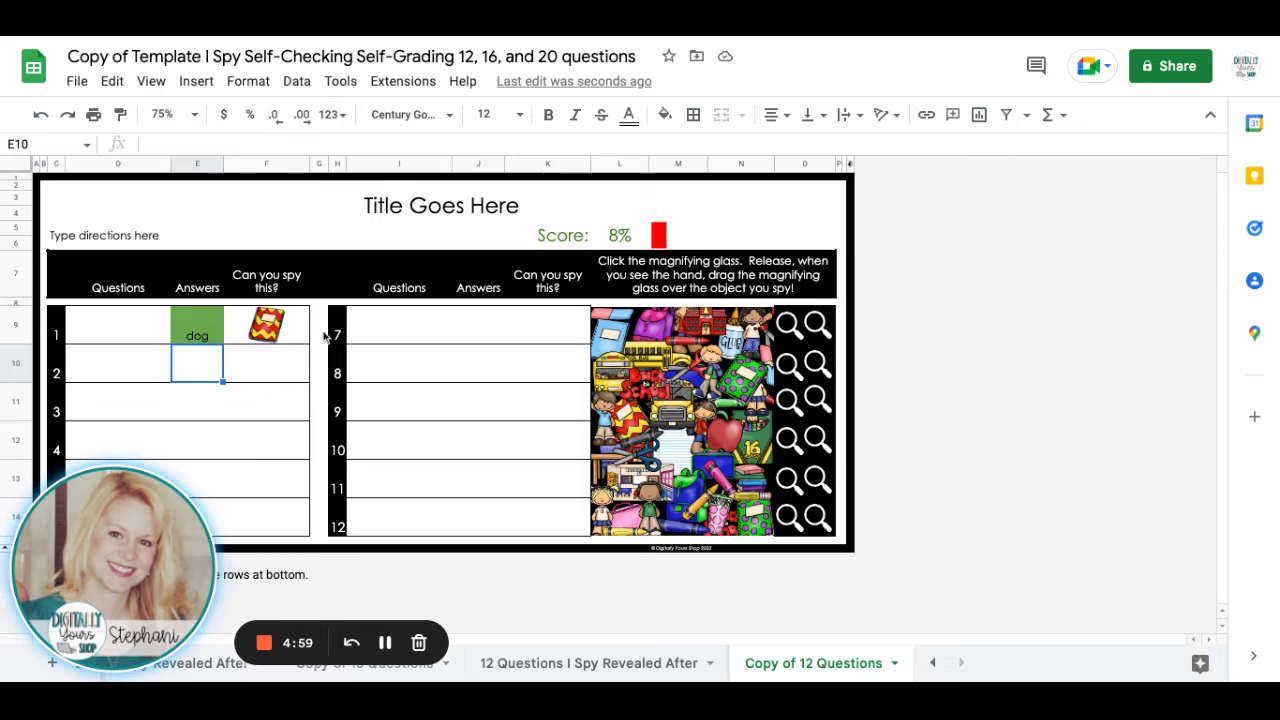
left_click(792, 331)
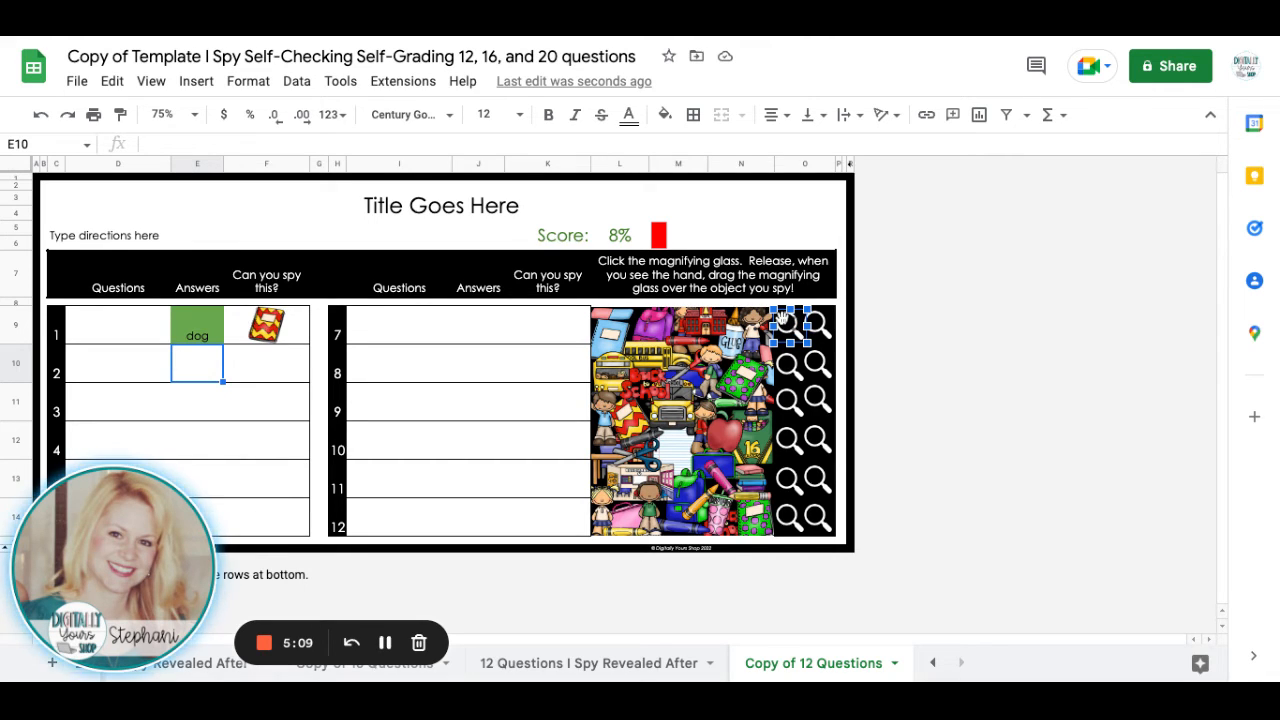
mouse_move(788, 323)
left_mouse_down()
mouse_move(705, 390)
mouse_move(622, 405)
mouse_move(663, 443)
mouse_move(649, 419)
left_mouse_up()
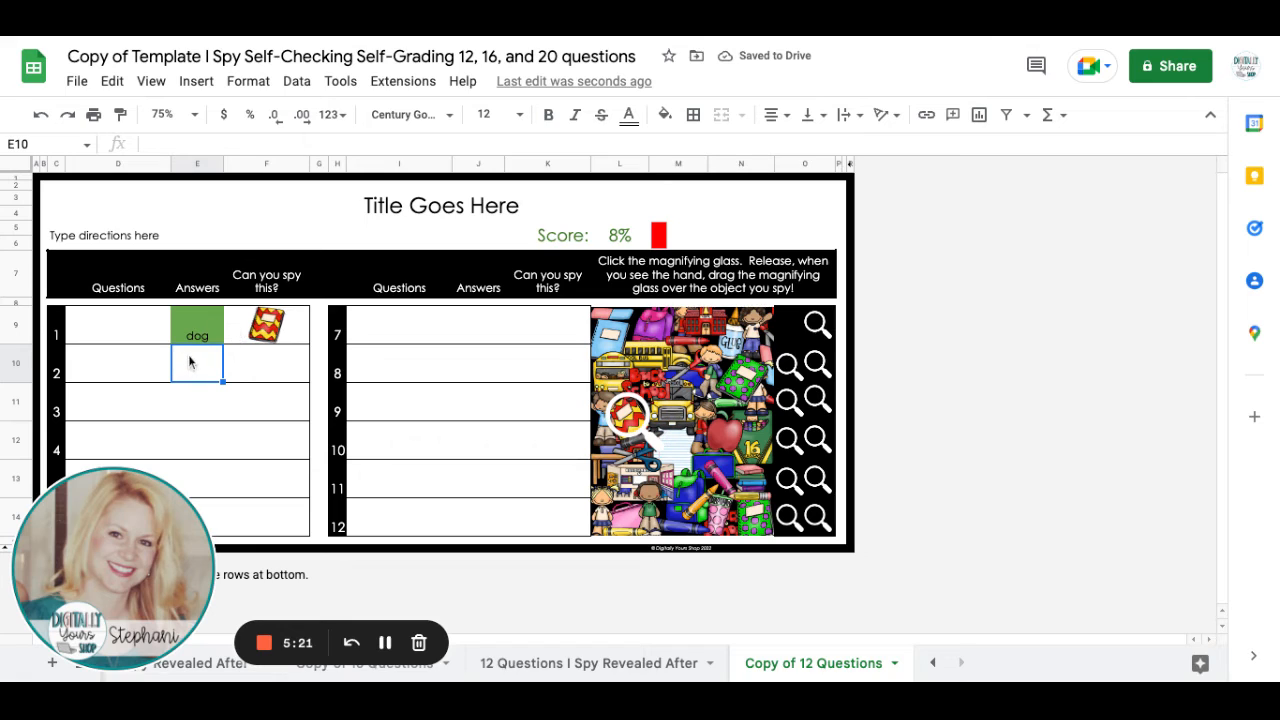
Answer question 2 with "cats" and place an enlarged magnifying glass over the red apple in the I Spy picture.
type("cats")
key("Return")
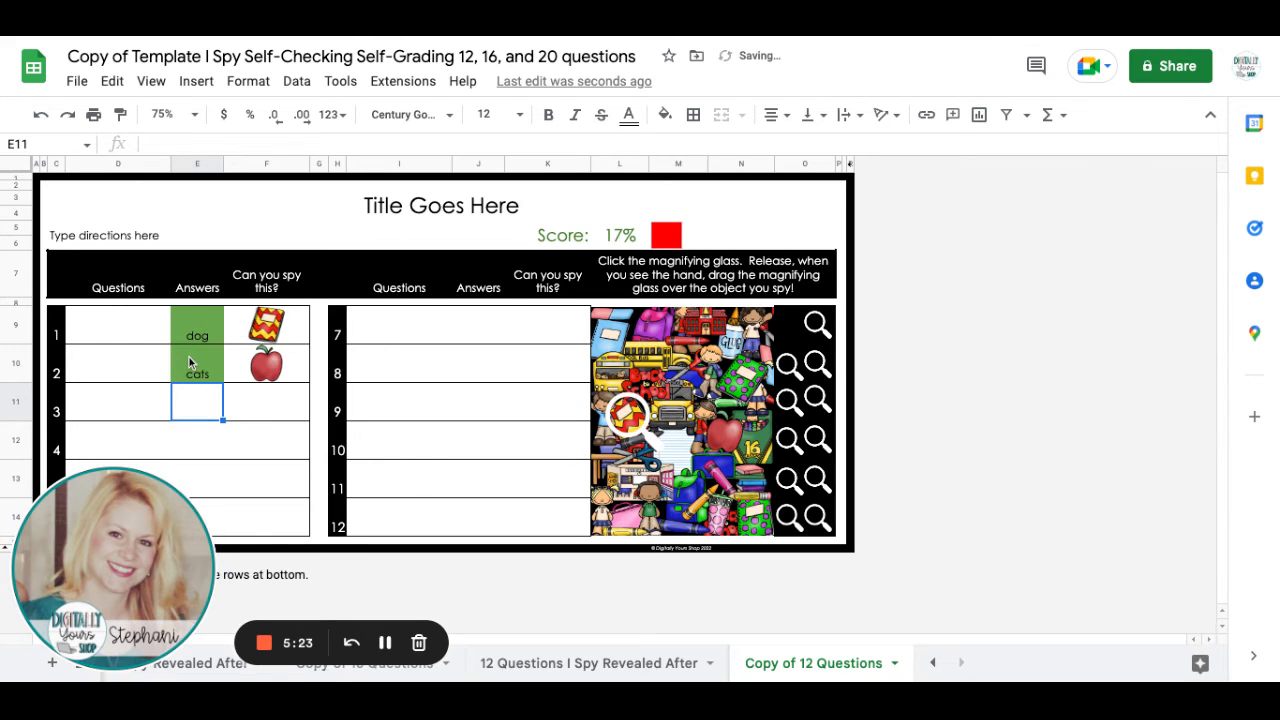
left_click(818, 320)
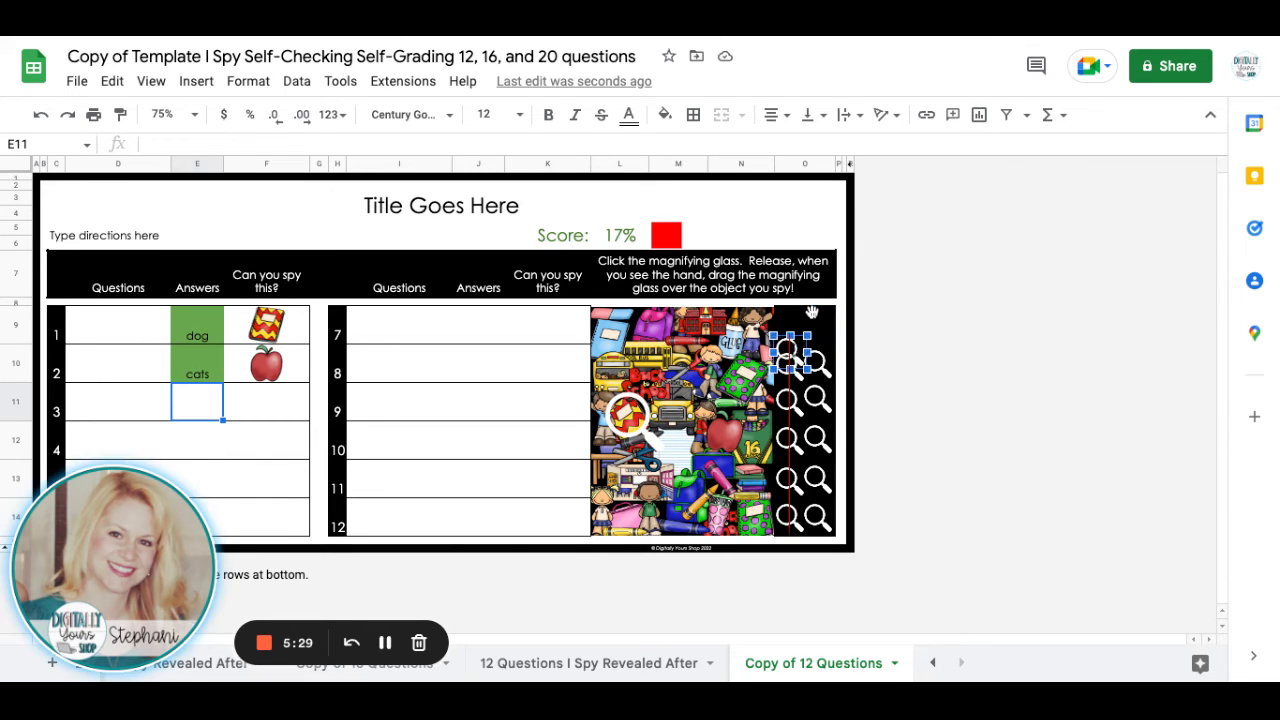
left_click_drag(815, 320, 748, 453)
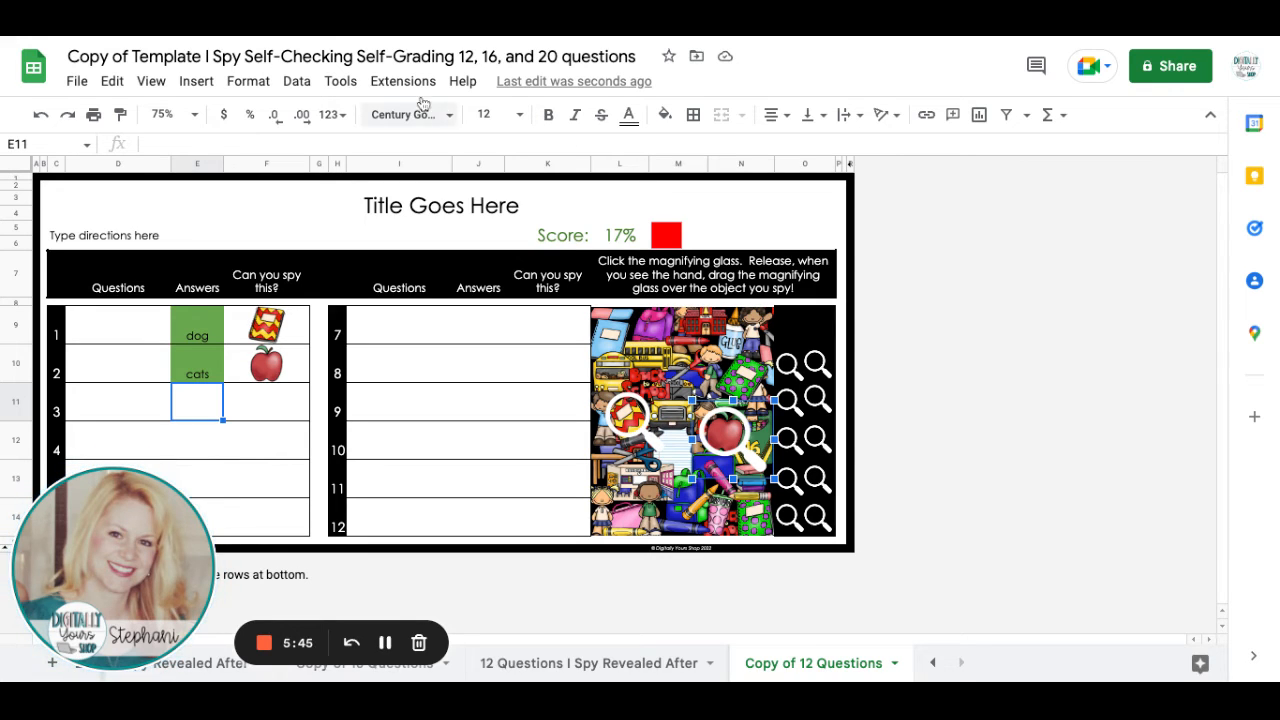
Add a protection covering the whole "Copy of 12 Questions" sheet, with certain cells excepted.
left_click(293, 83)
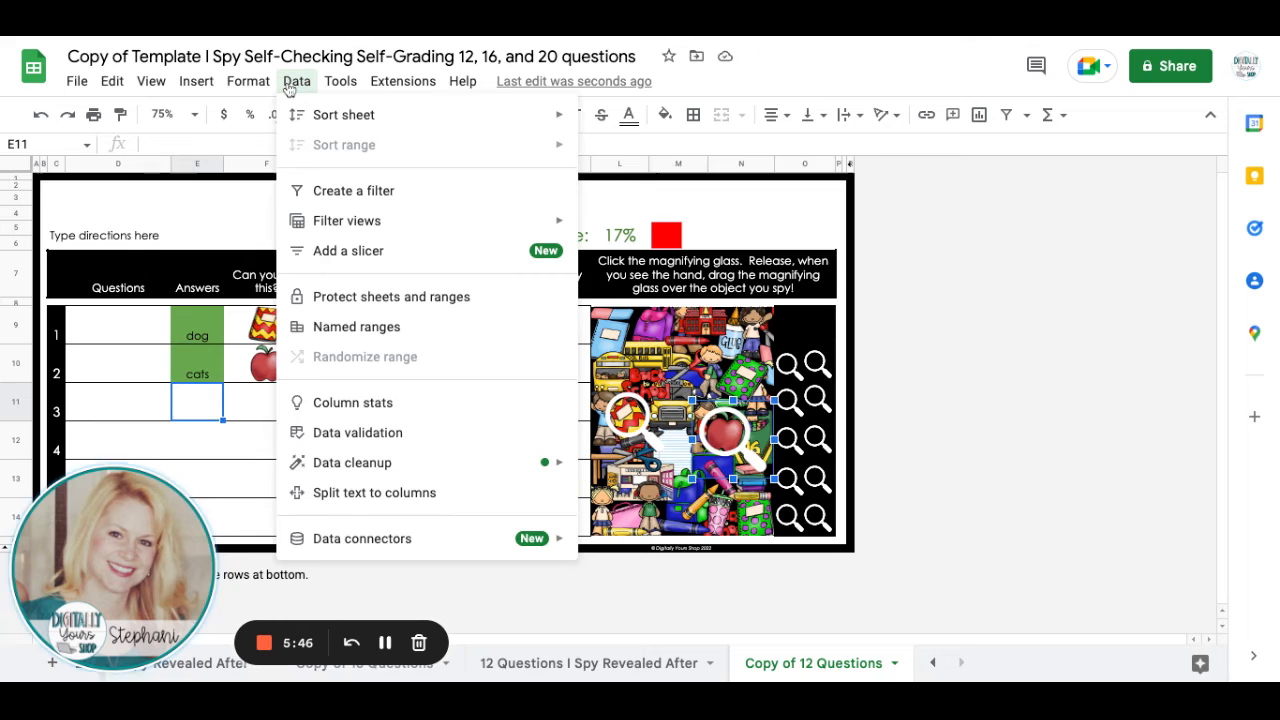
left_click(345, 300)
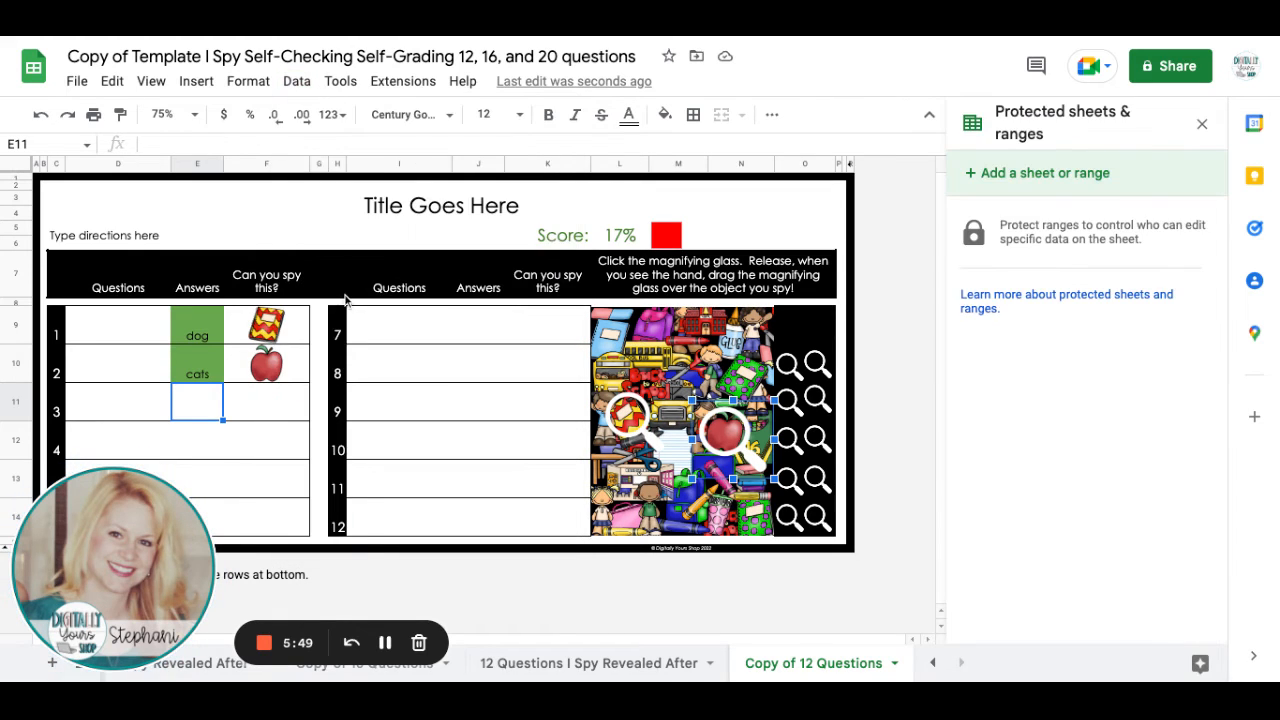
left_click(1001, 186)
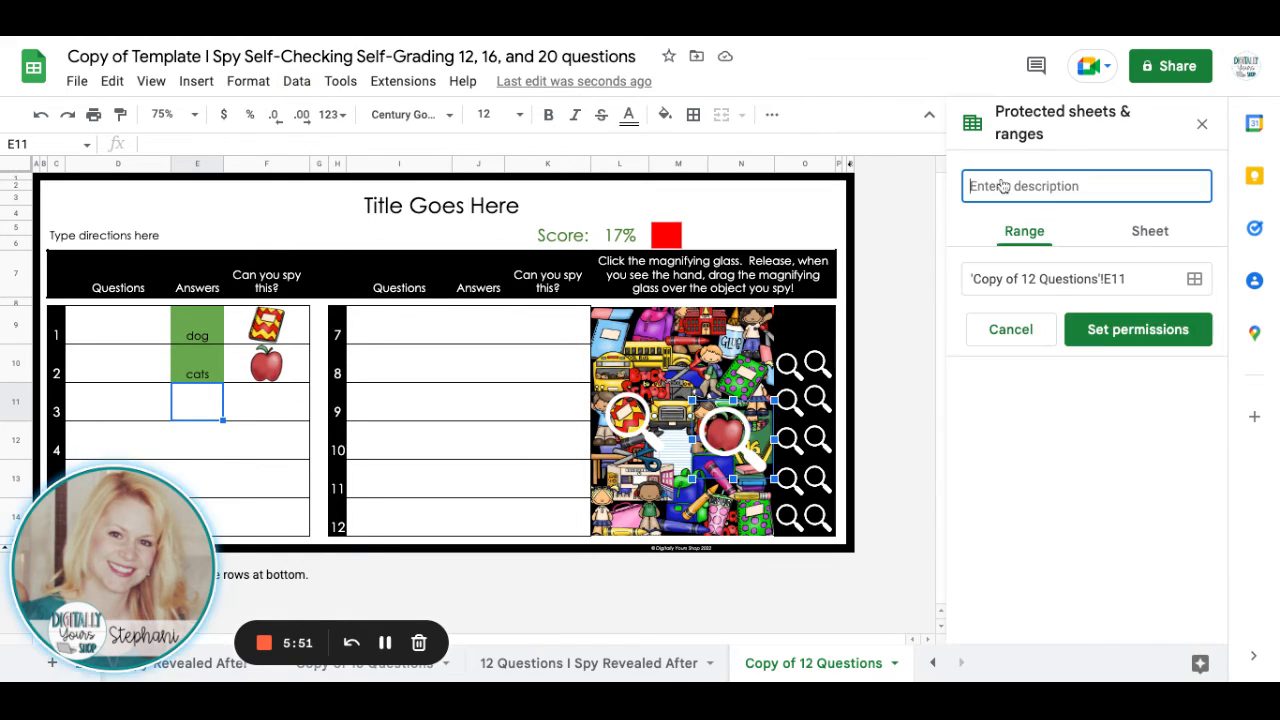
left_click(1134, 241)
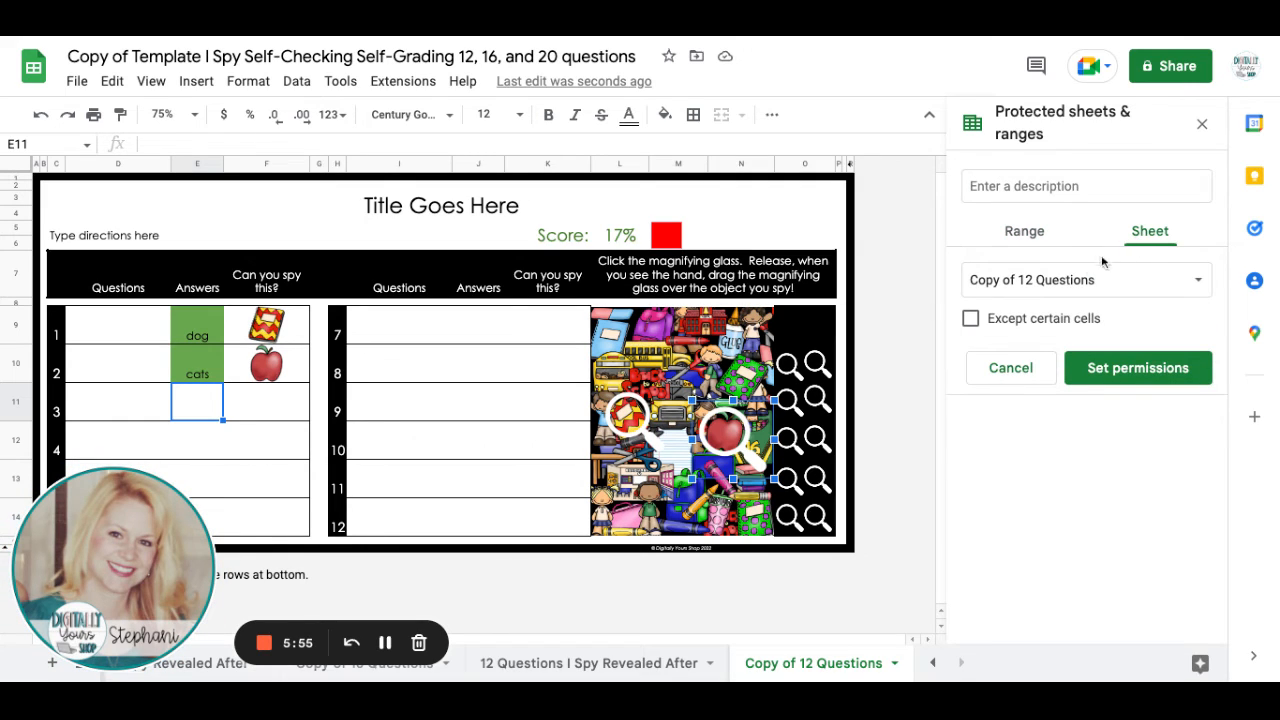
left_click(971, 319)
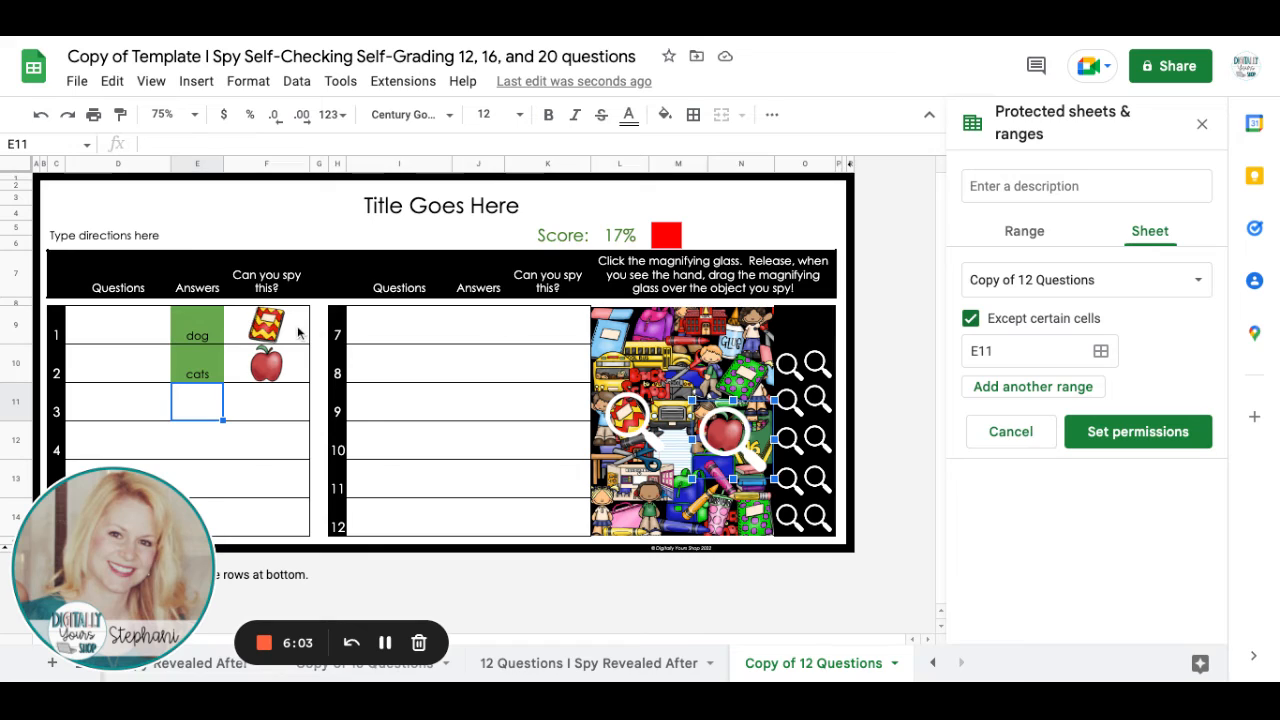
Select the first answer column's cells E9:E12 as an editable exception to the sheet protection.
left_click(212, 335)
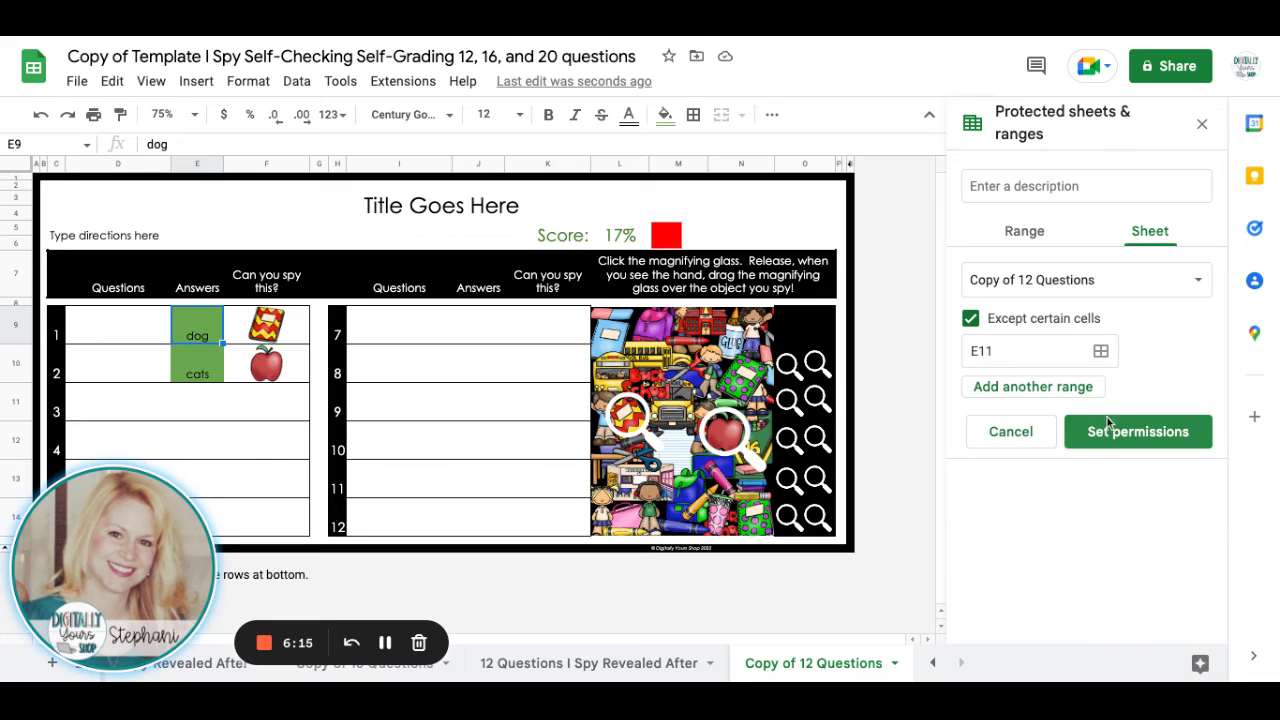
left_click(1101, 353)
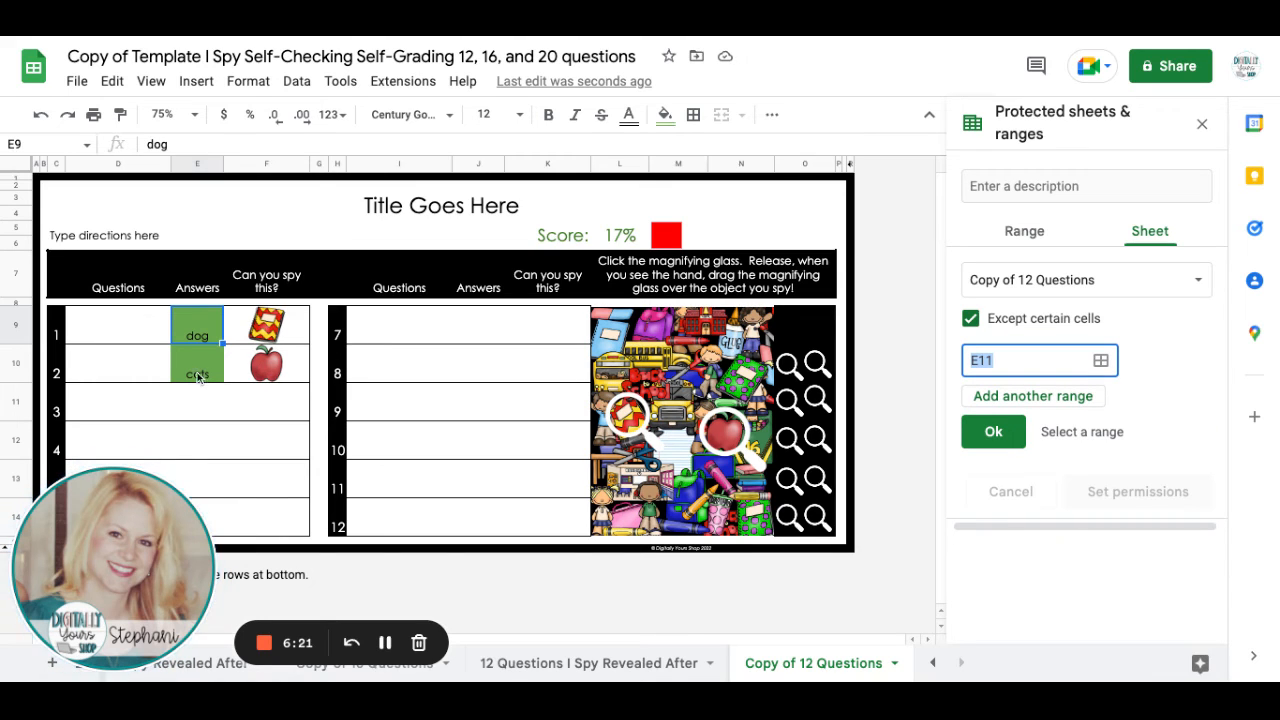
left_click_drag(197, 325, 194, 443)
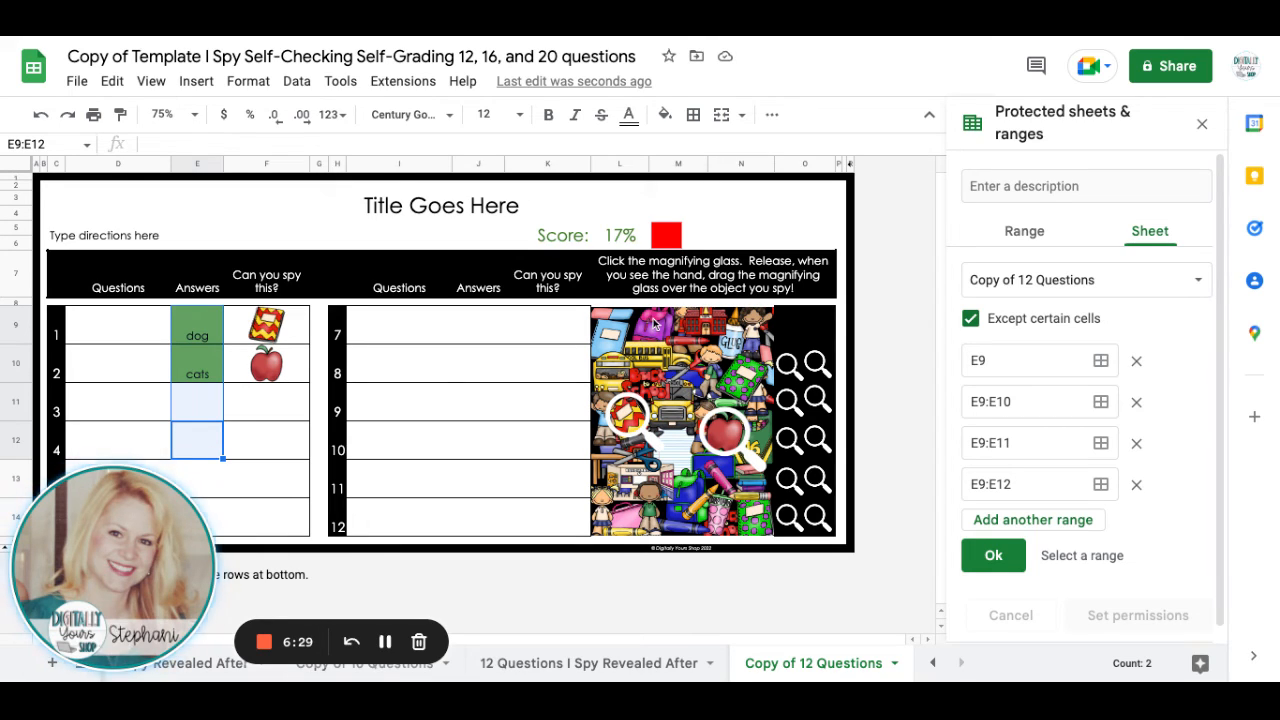
Add the second answer column J9:J14 and the magnifying glass area O9:O14 as excepted ranges, and accept the range selection.
left_click(475, 325)
left_click_drag(457, 380, 460, 372)
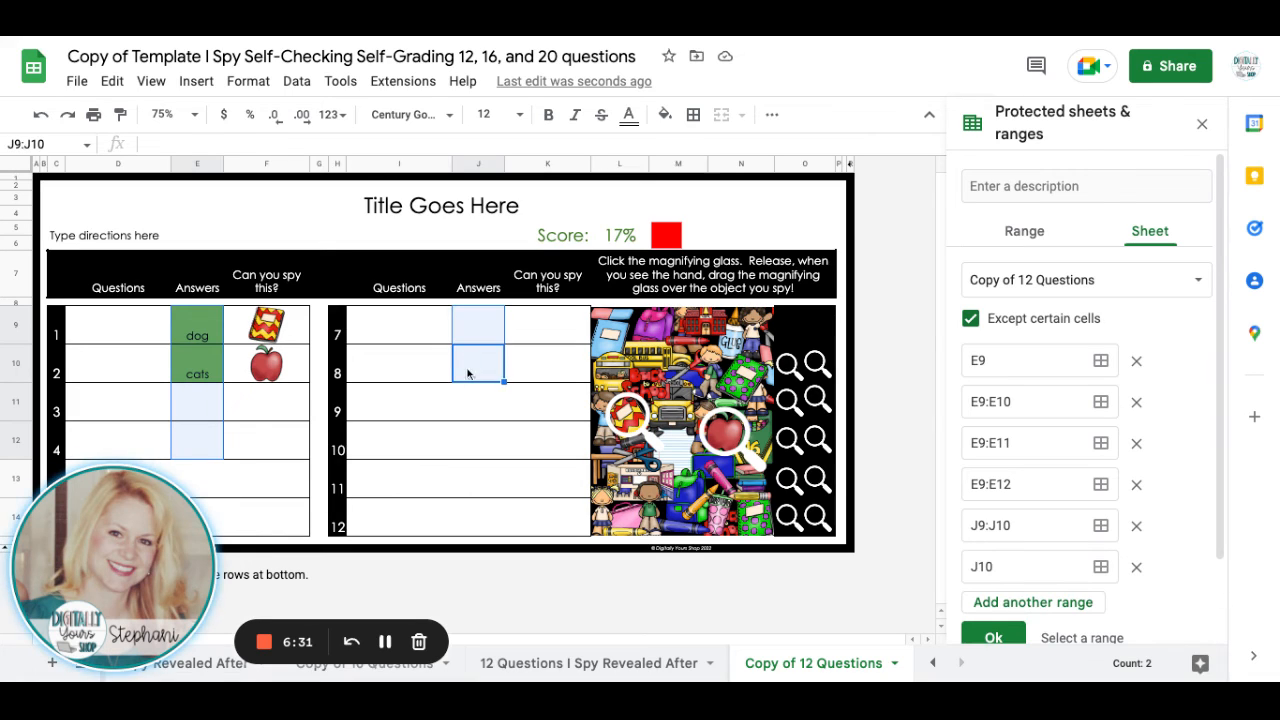
left_click(478, 411)
left_click_drag(474, 472, 476, 476)
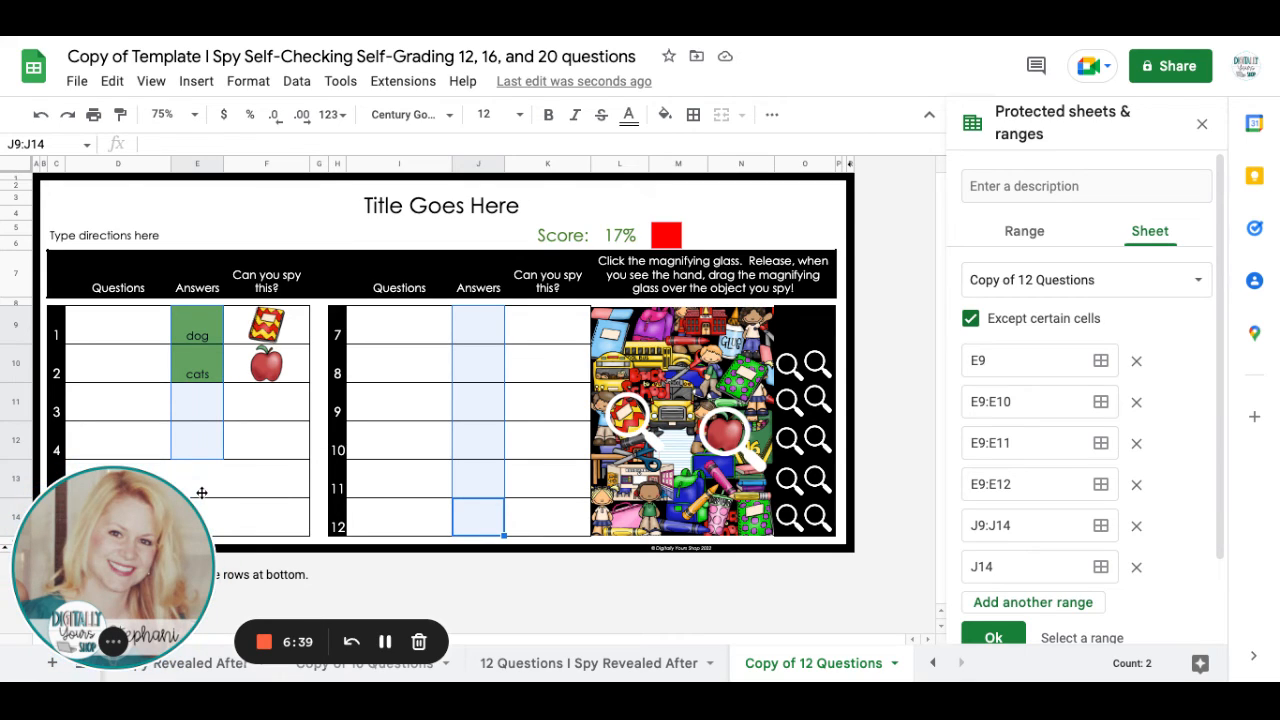
left_click(798, 321)
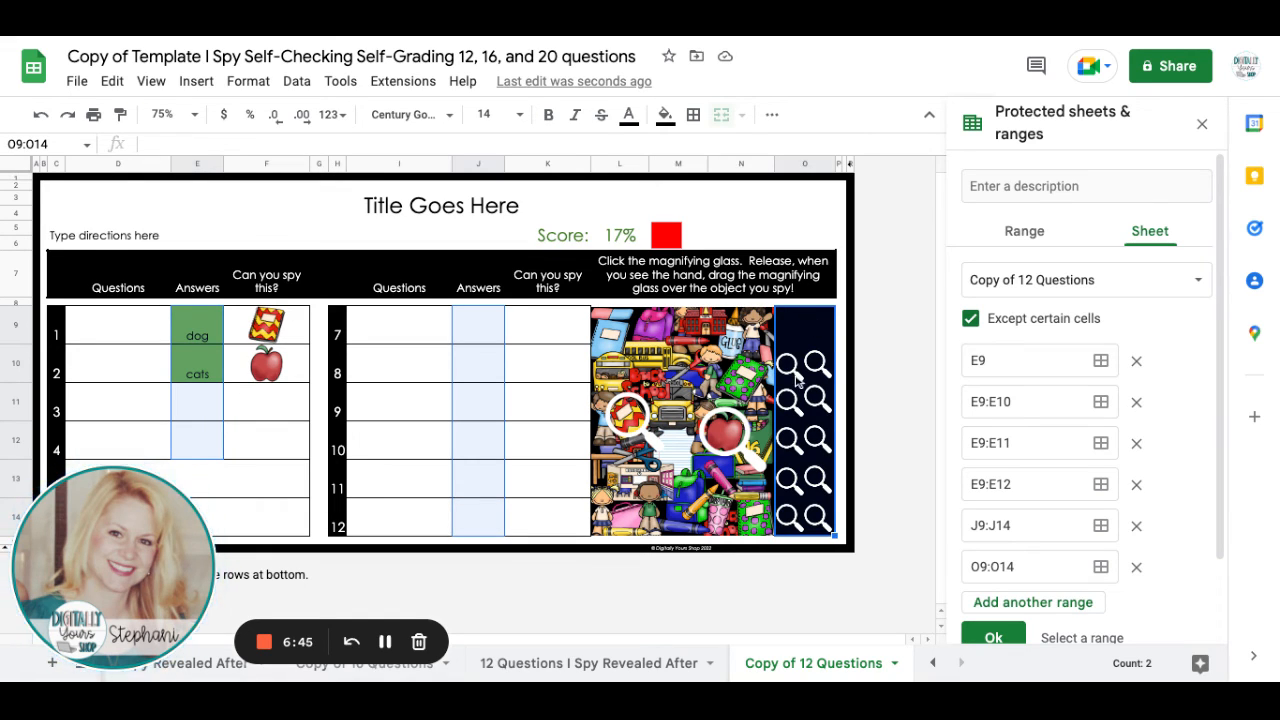
left_click(993, 637)
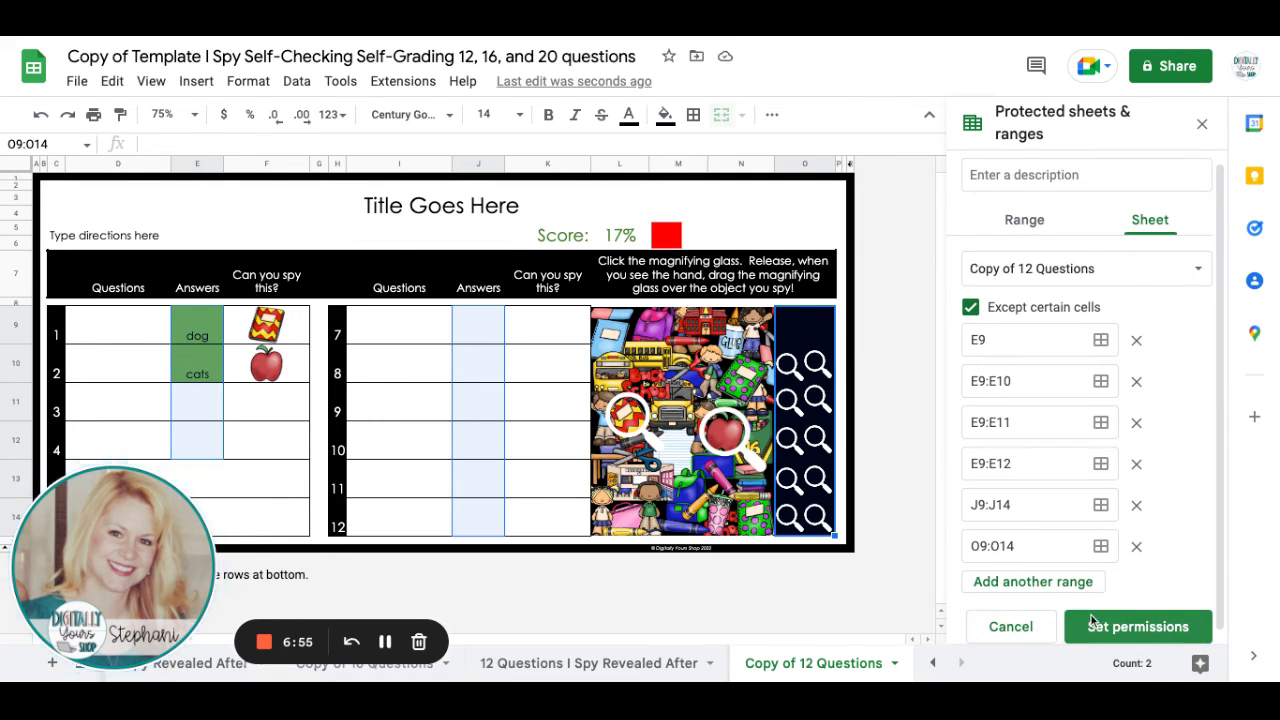
Set the sheet protection's permissions to show a warning when editing this range, and save them.
left_click(1091, 615)
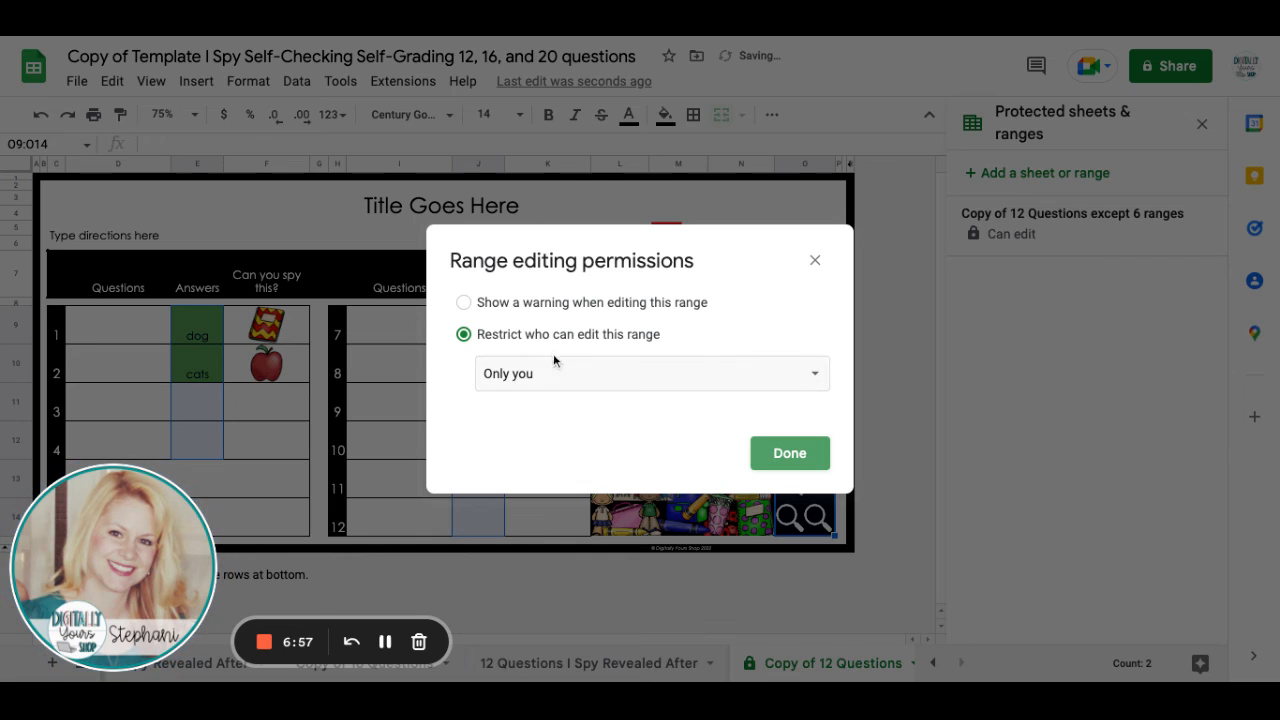
left_click(471, 310)
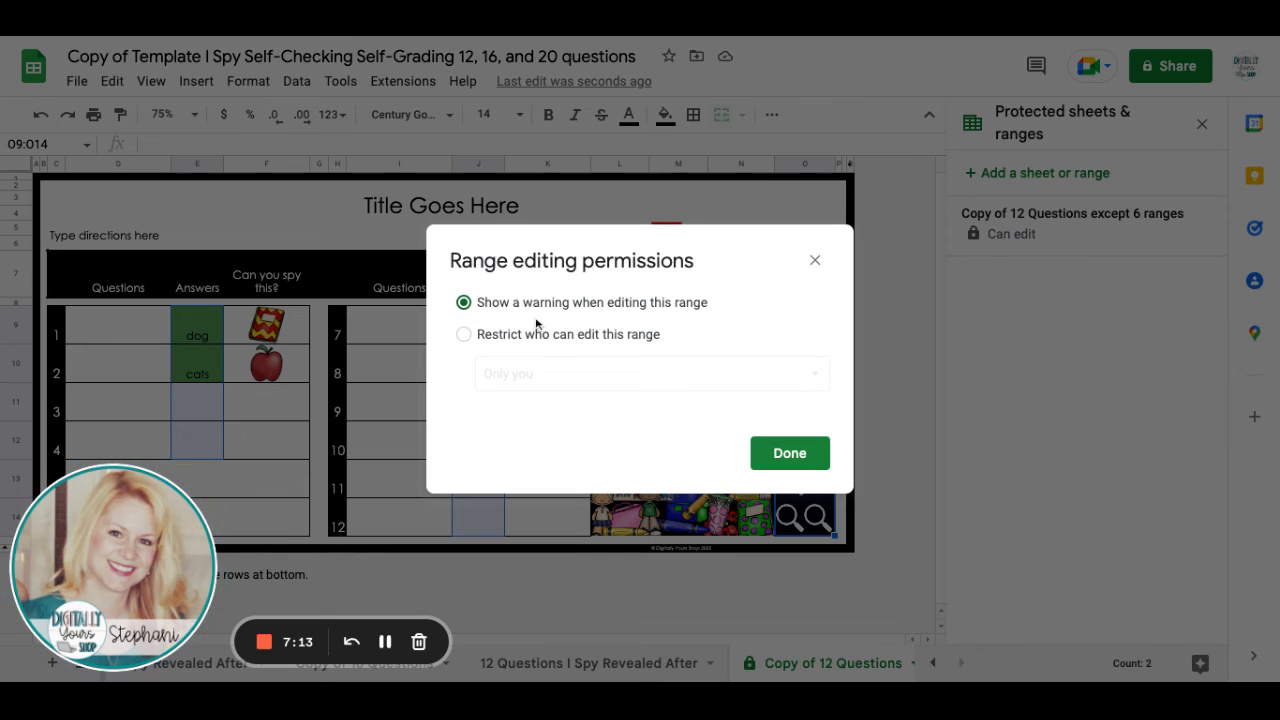
left_click(782, 453)
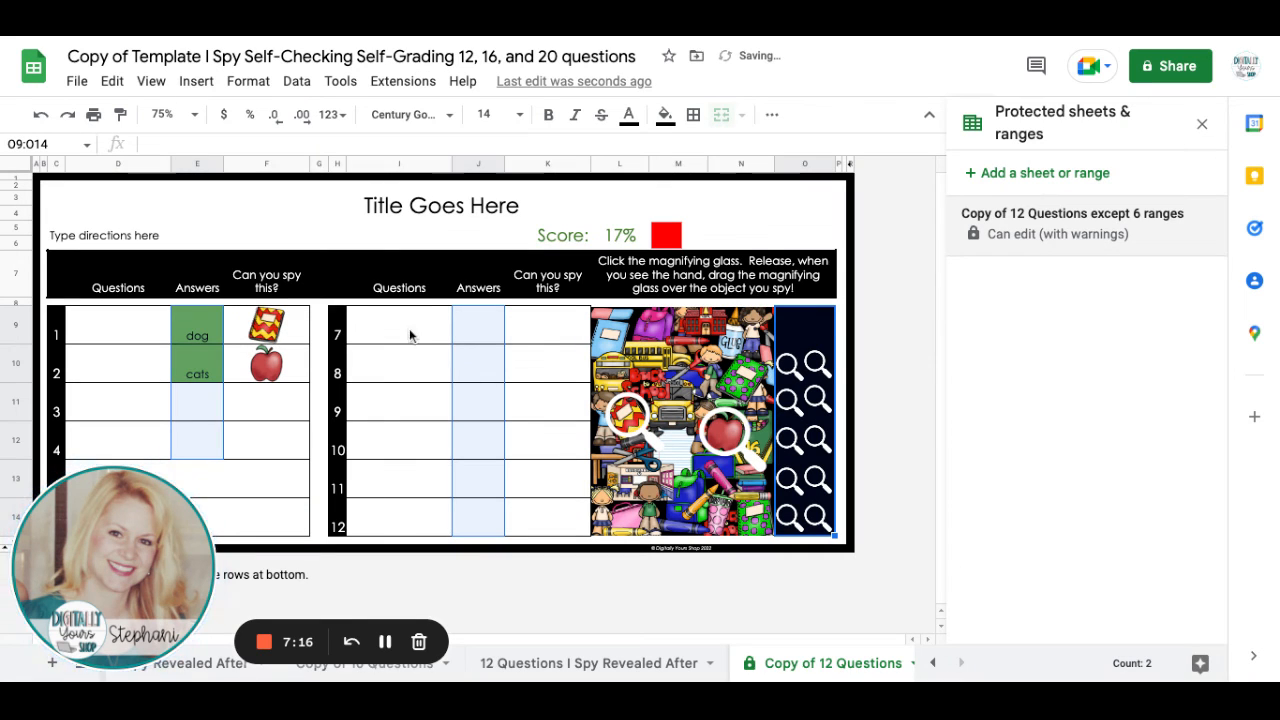
Test the protection by entering "akljdfks;flj" in question cell I9 and accepting the edit anyway.
left_click(406, 333)
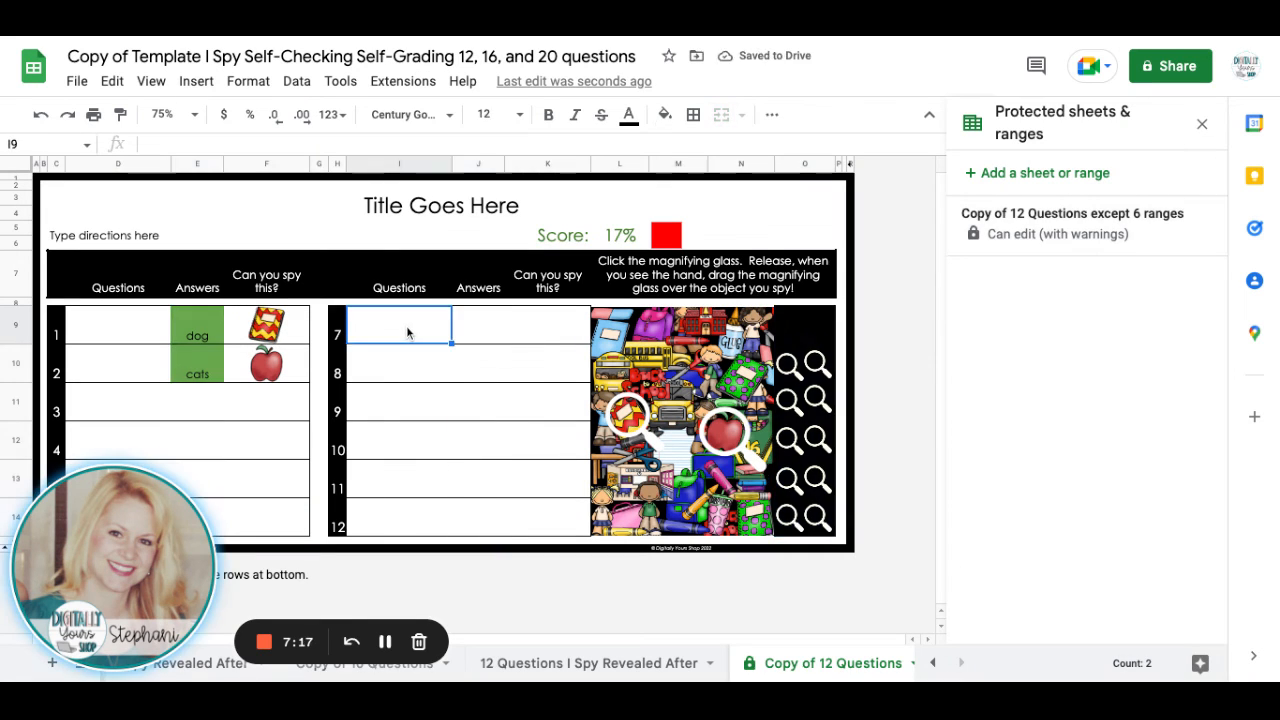
type("askjdfkdfj")
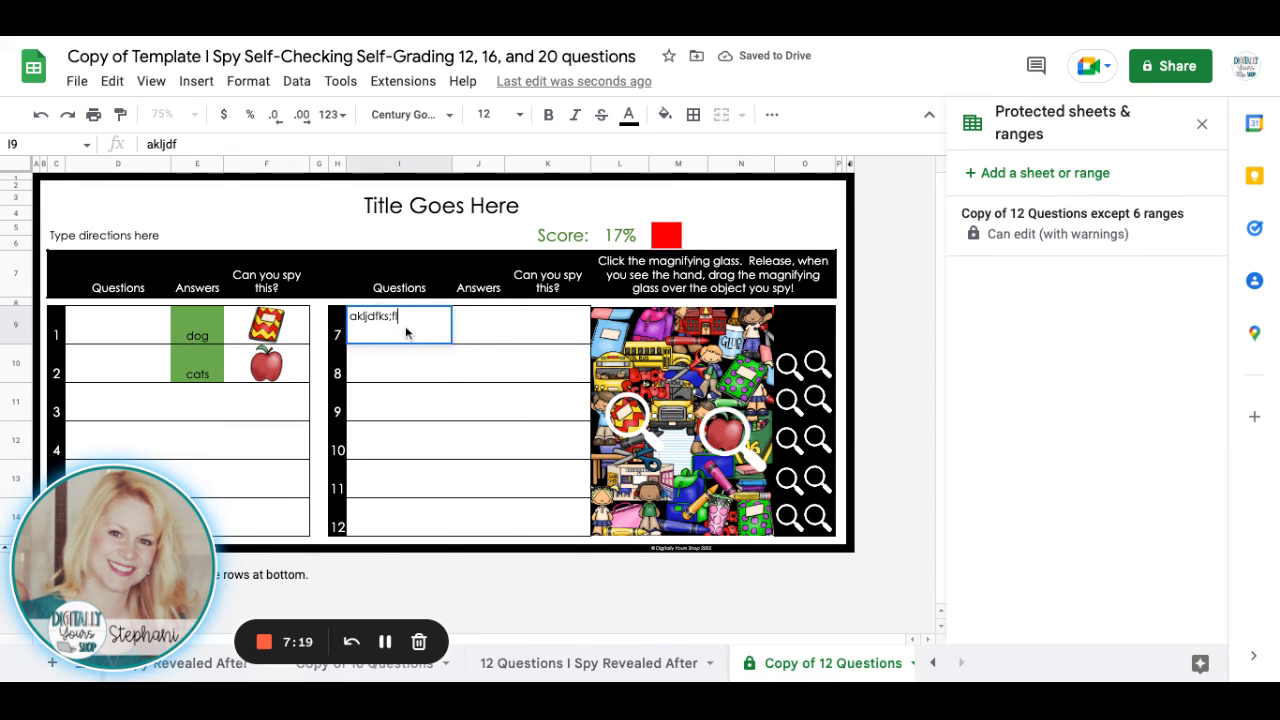
key("Return")
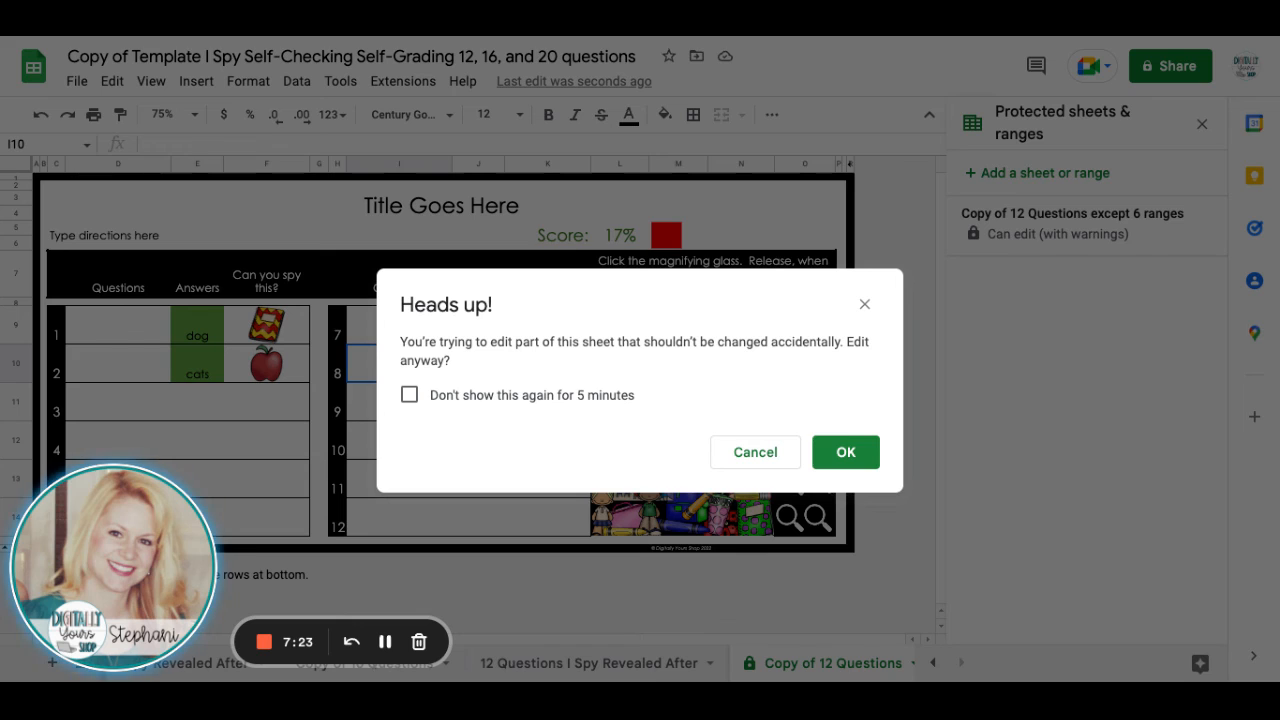
left_click(845, 452)
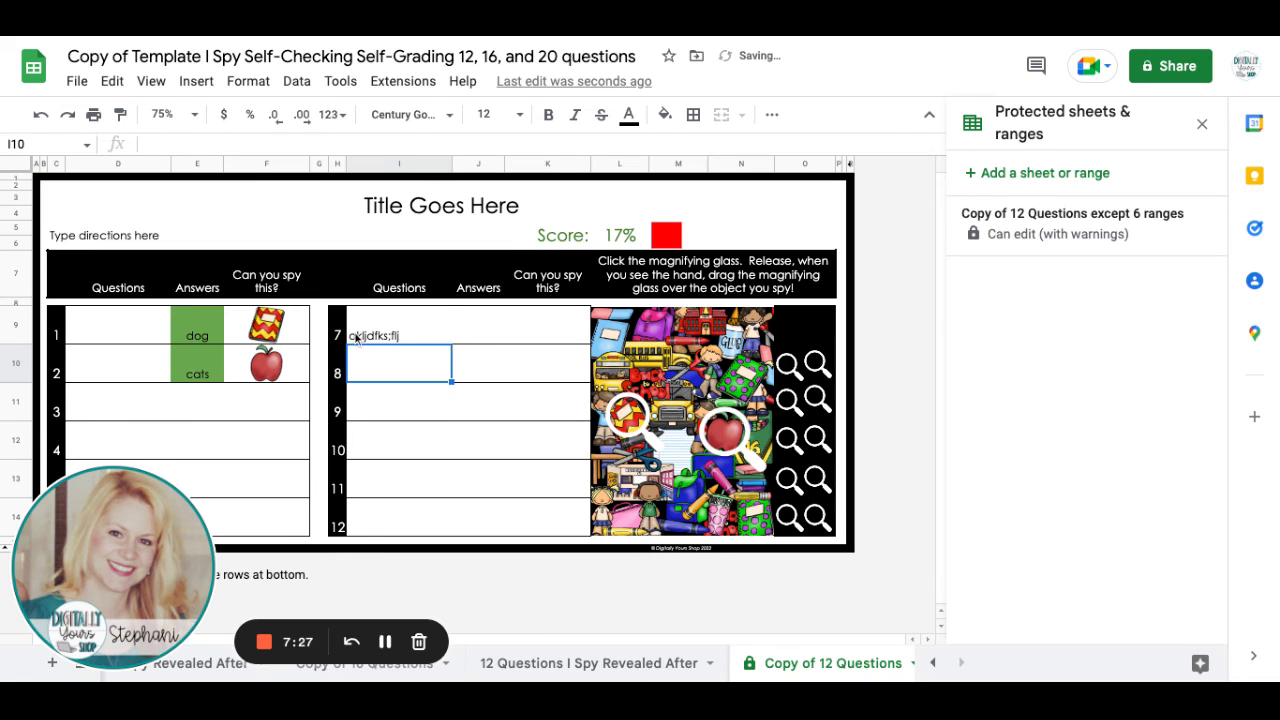
Clear the test text from question cell I9, allowing the protected edit, and close the protection settings.
left_click(355, 338)
triple_click(207, 140)
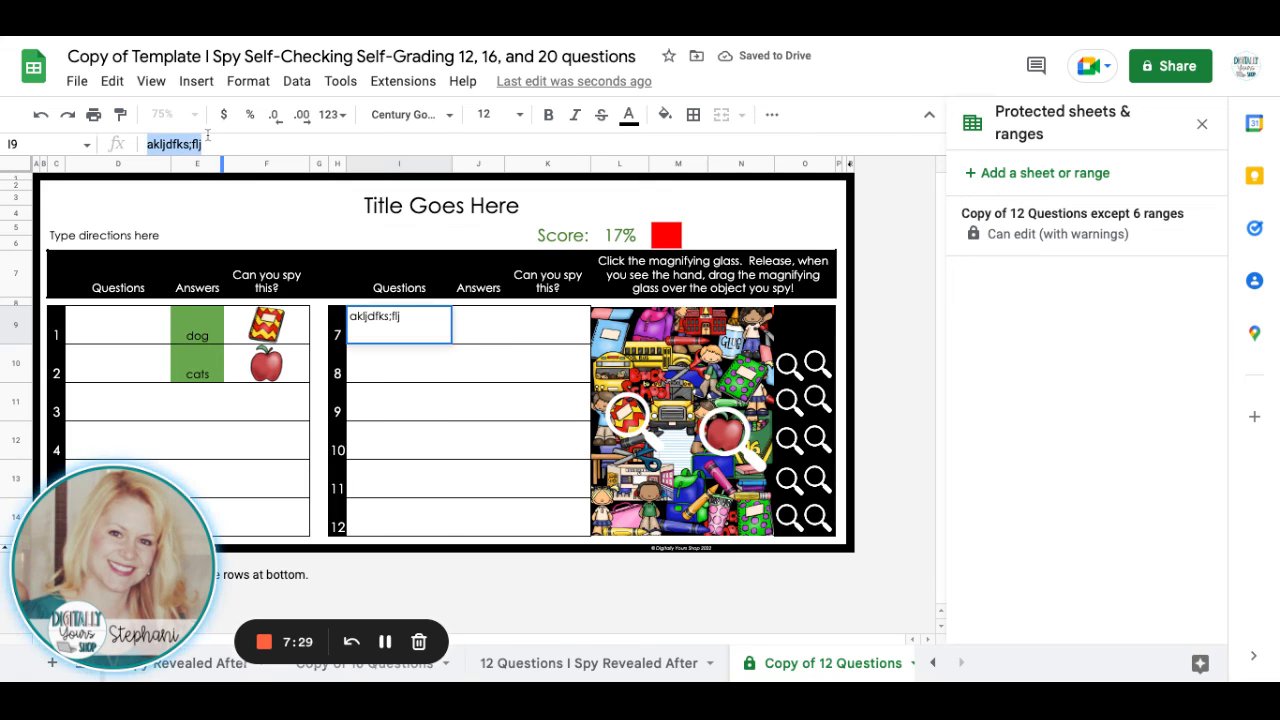
key("BackSpace")
key("Return")
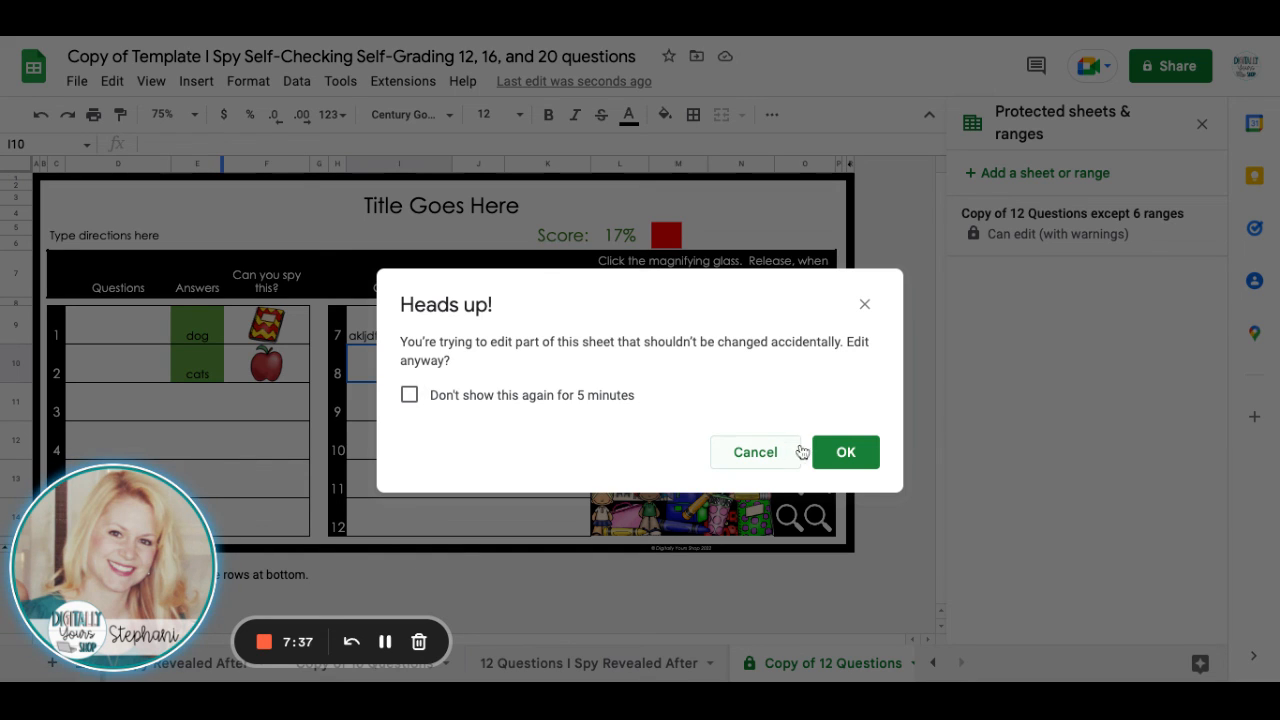
left_click(838, 452)
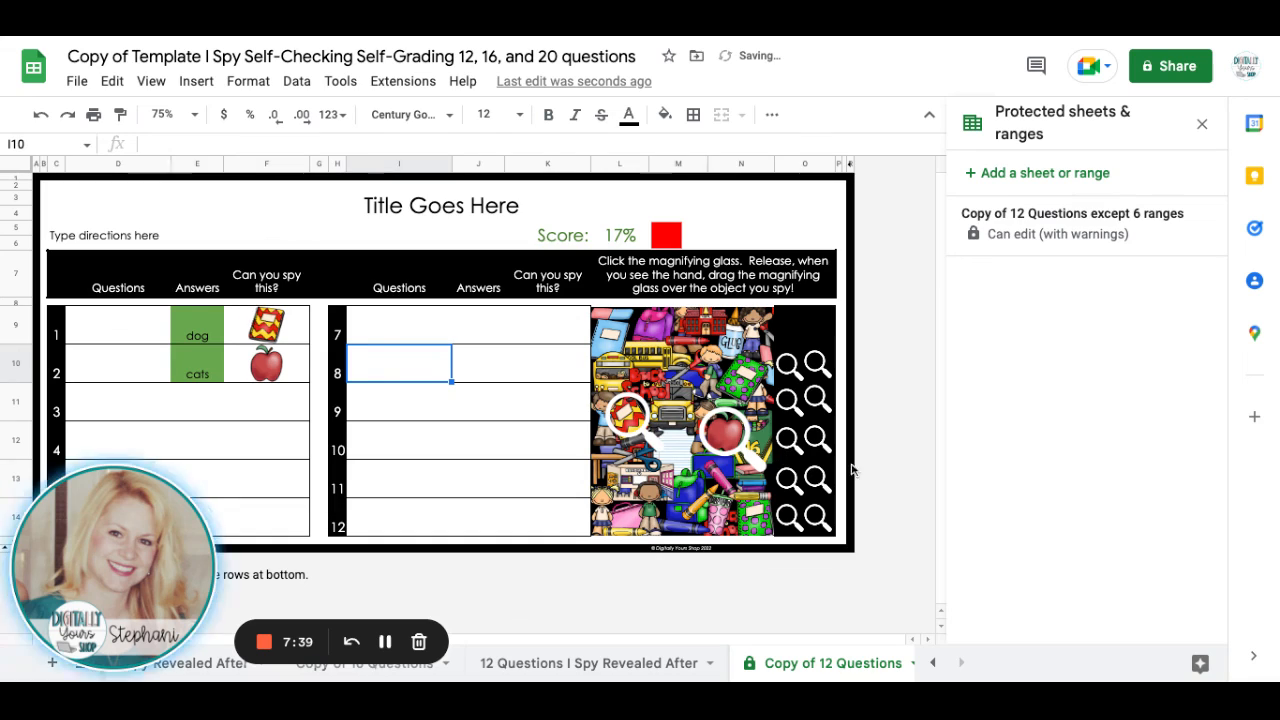
left_click(1201, 125)
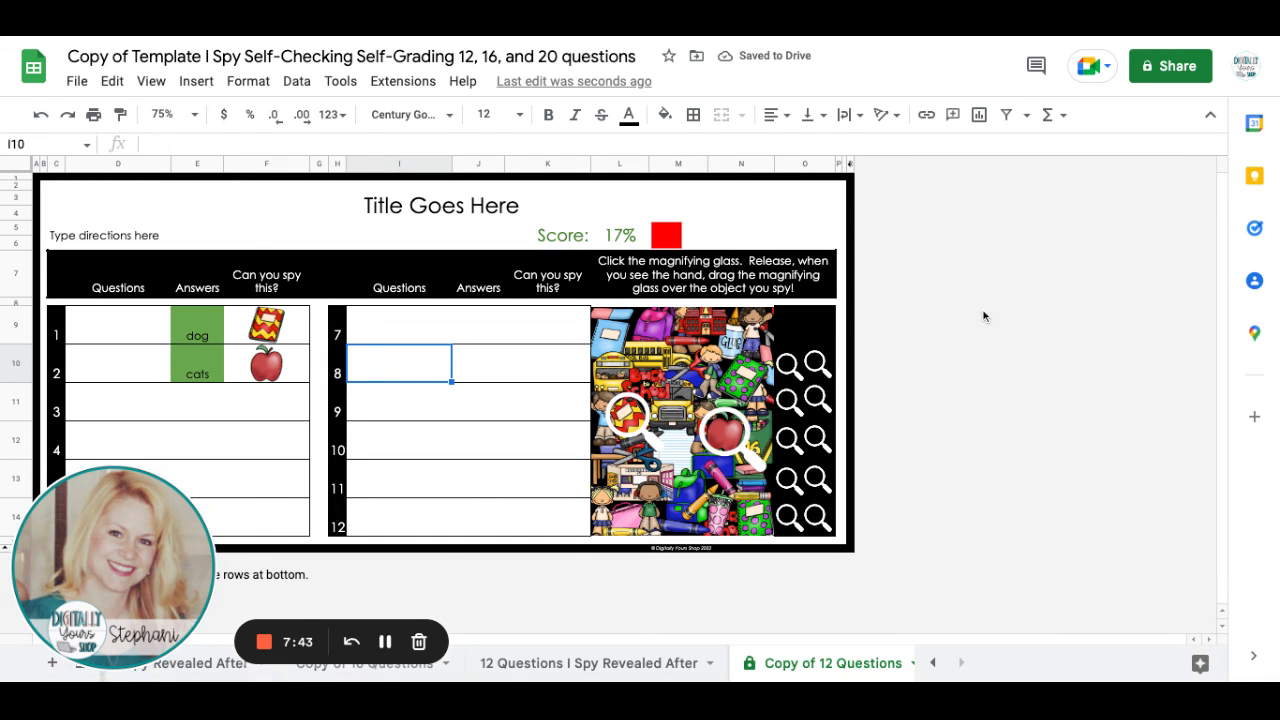